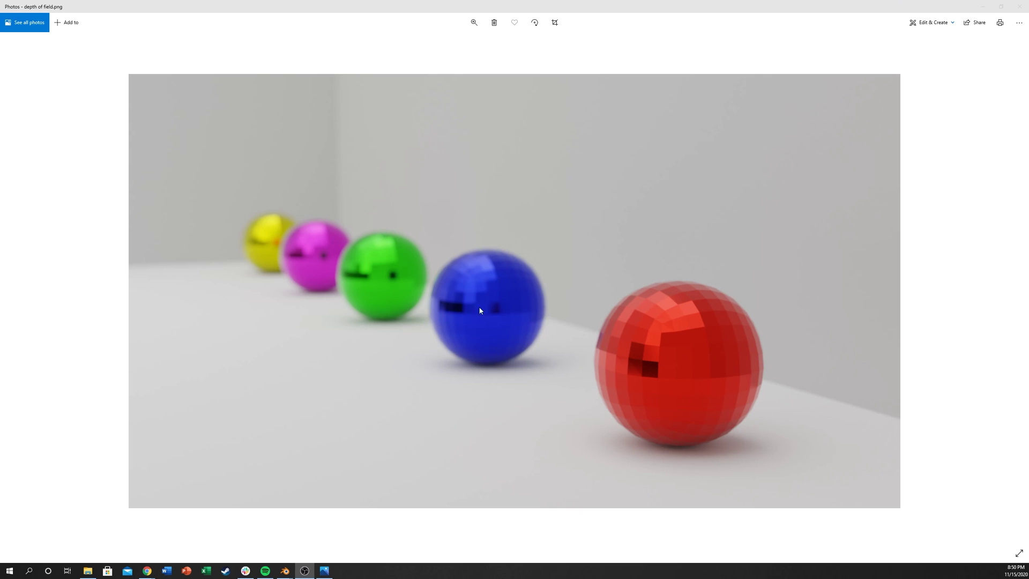
Close the 'depth of field.png' reference image in Photos to reveal the Blender scene
{"action": "left_click", "coordinate": [1019, 6]}
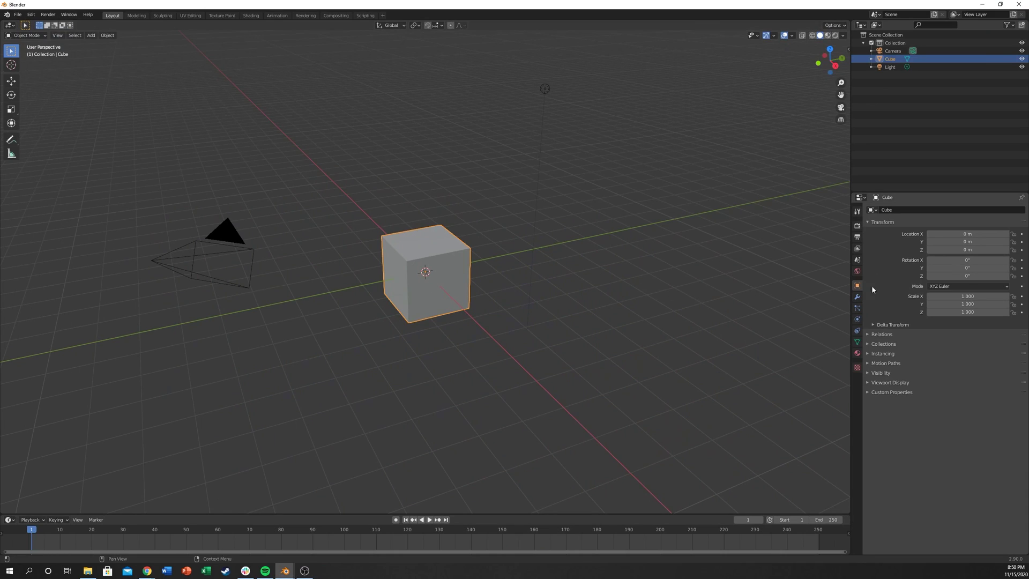
Add a Catmull-Clark Subdivision Surface modifier (viewport 1, render 2) to the cube and inspect it
{"action": "left_click", "coordinate": [857, 296]}
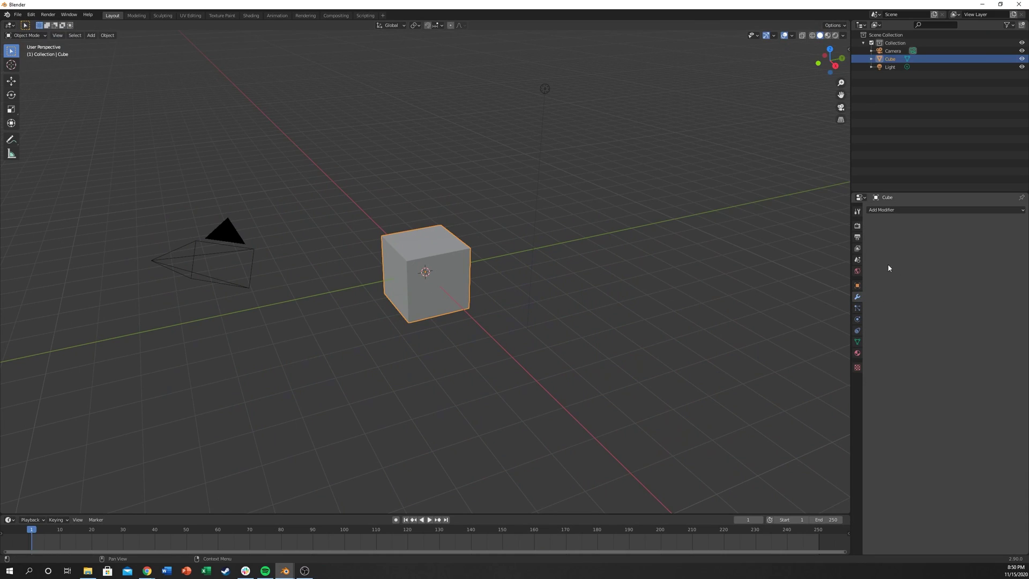
{"action": "left_click", "coordinate": [900, 210]}
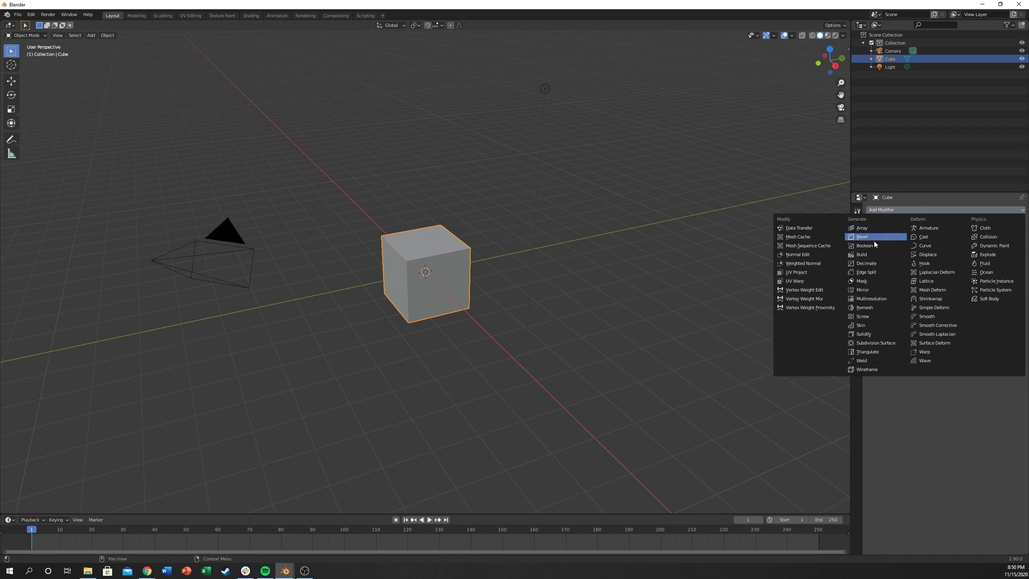
{"action": "left_click", "coordinate": [870, 346]}
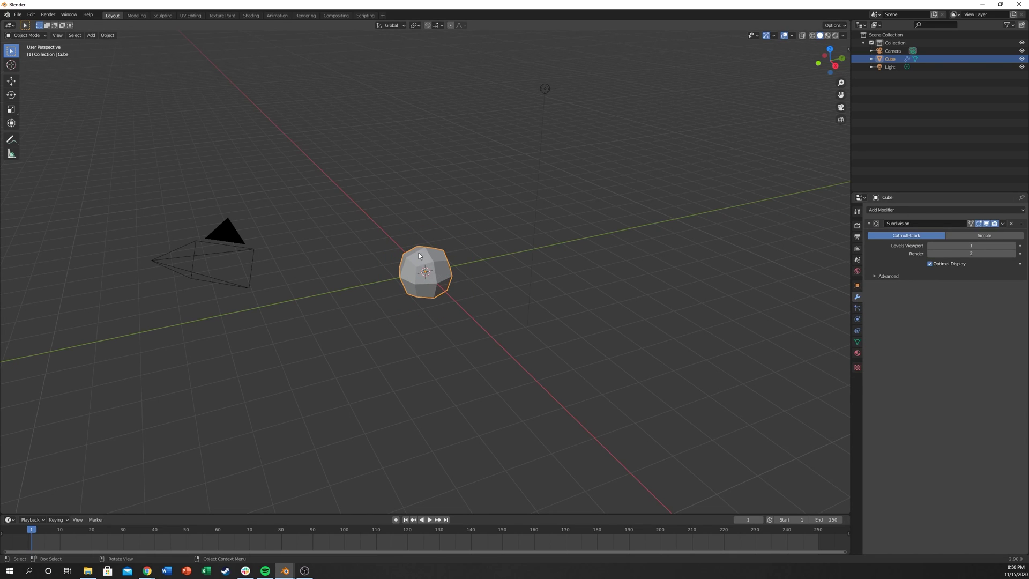
{"action": "scroll", "coordinate": [430, 258], "scroll_direction": "up", "scroll_amount": 5}
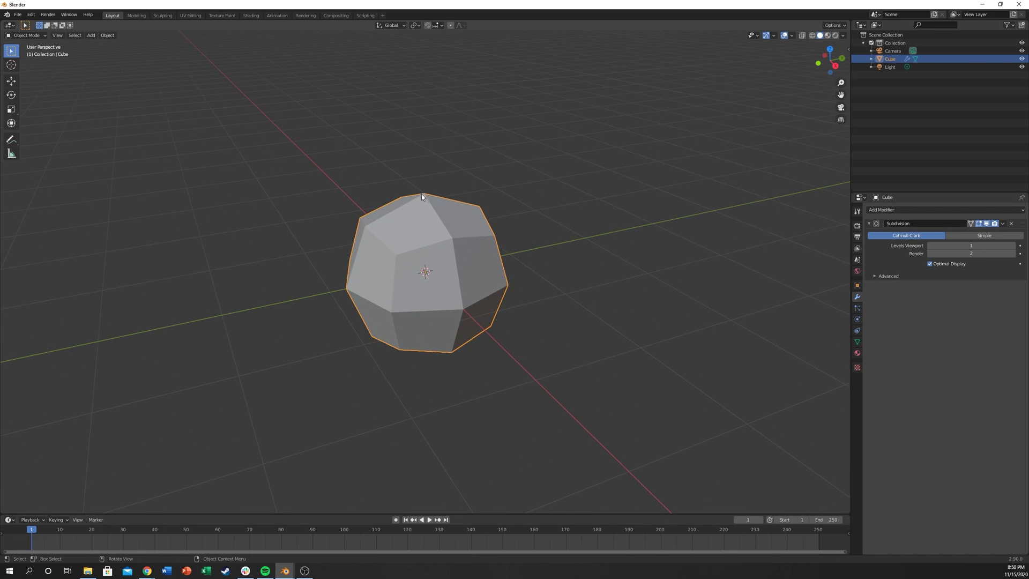
{"action": "scroll", "coordinate": [490, 243], "scroll_direction": "down", "scroll_amount": 5}
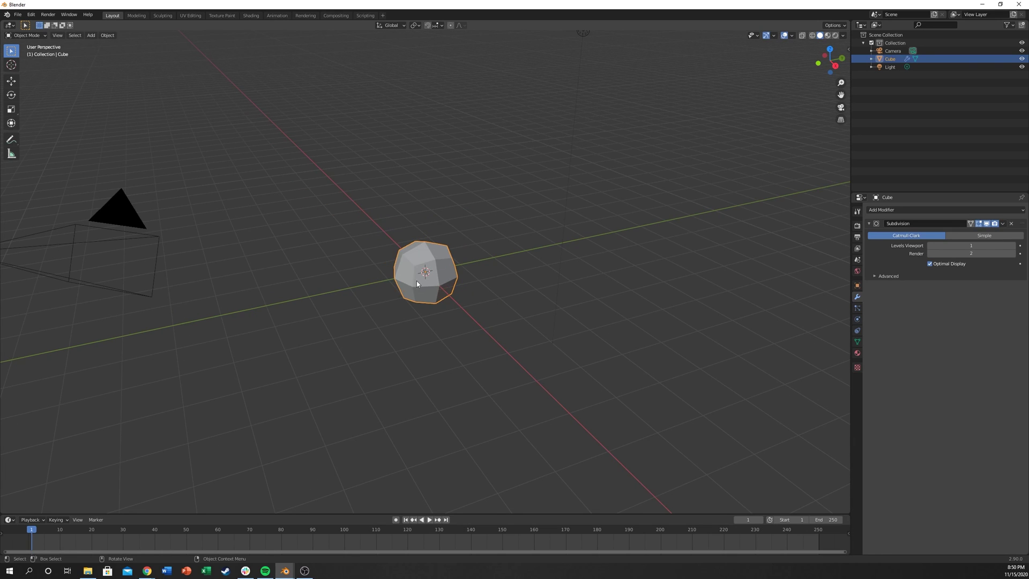
{"action": "mouse_move", "coordinate": [416, 281]}
{"action": "middle_mouse_down"}
{"action": "mouse_move", "coordinate": [385, 267]}
{"action": "mouse_move", "coordinate": [427, 272]}
{"action": "middle_mouse_up"}
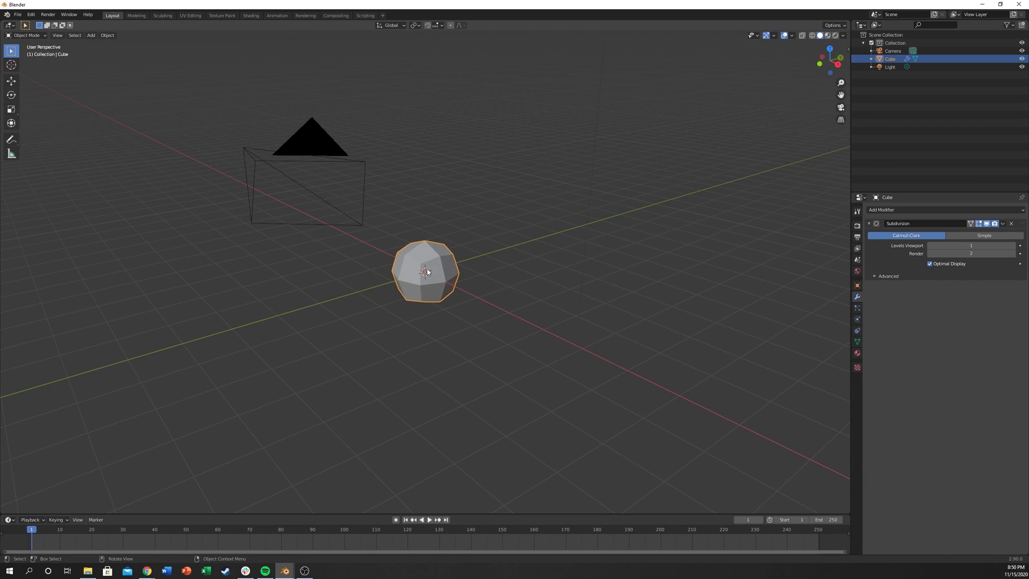
{"action": "key", "text": "KP_1"}
{"action": "key", "text": "KP_8"}
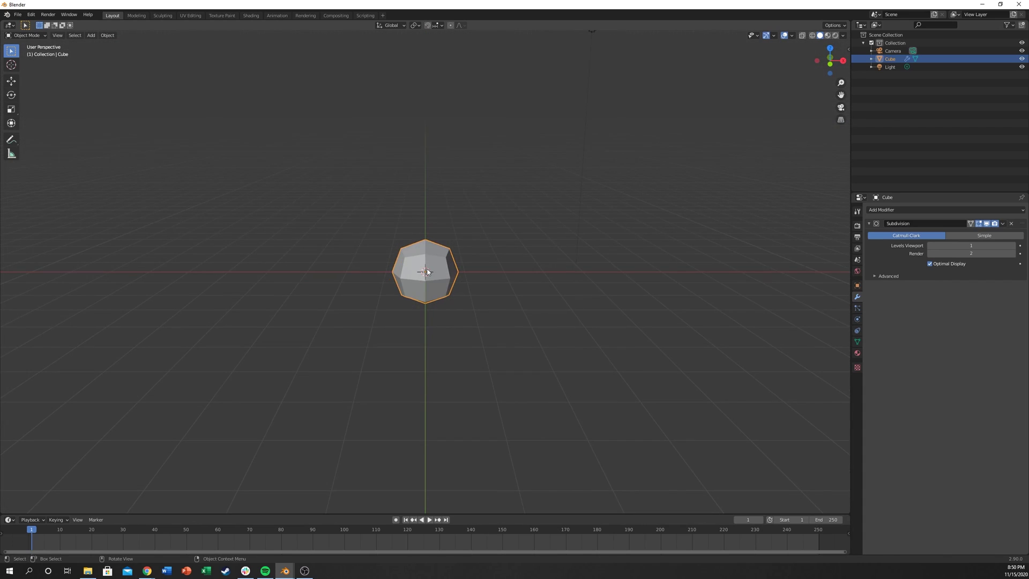
{"action": "key", "text": "KP_4"}
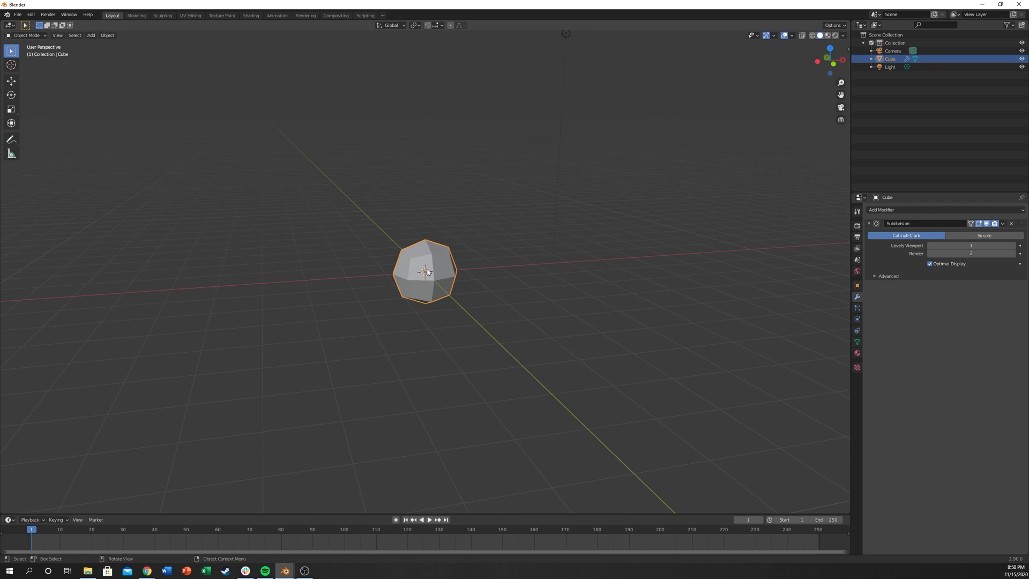
Enable the Screencast Keys overlay from the viewport sidebar
{"action": "key", "text": "n"}
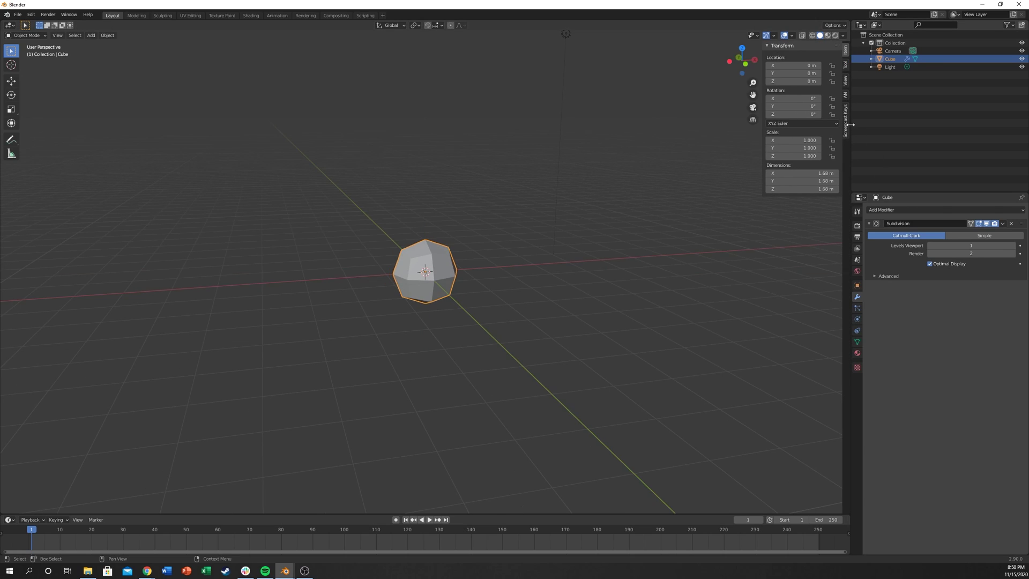
{"action": "left_click", "coordinate": [845, 122]}
{"action": "left_click", "coordinate": [772, 45]}
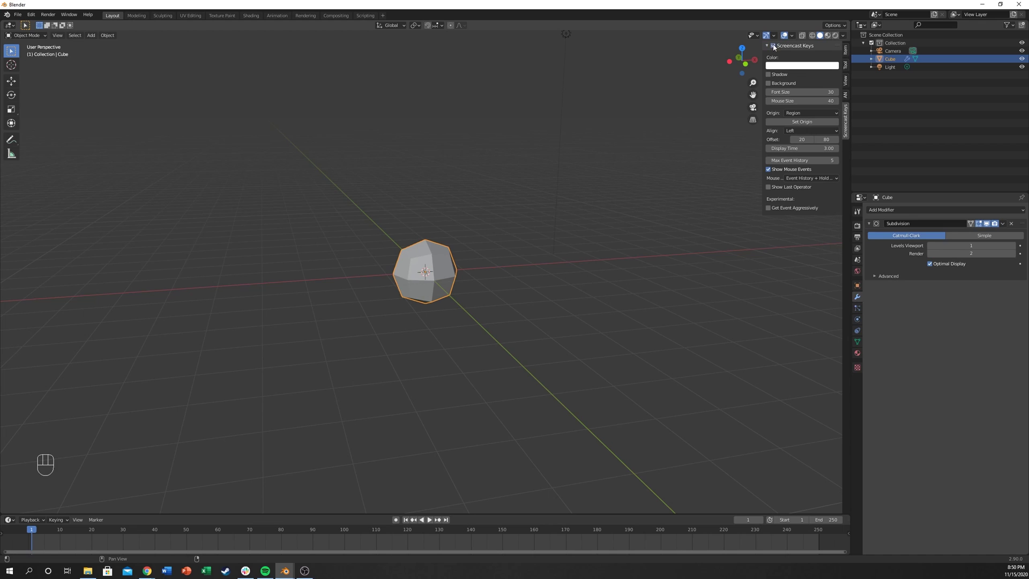
{"action": "scroll", "coordinate": [339, 352], "scroll_direction": "down", "scroll_amount": 3}
{"action": "scroll", "coordinate": [340, 351], "scroll_direction": "up", "scroll_amount": 3}
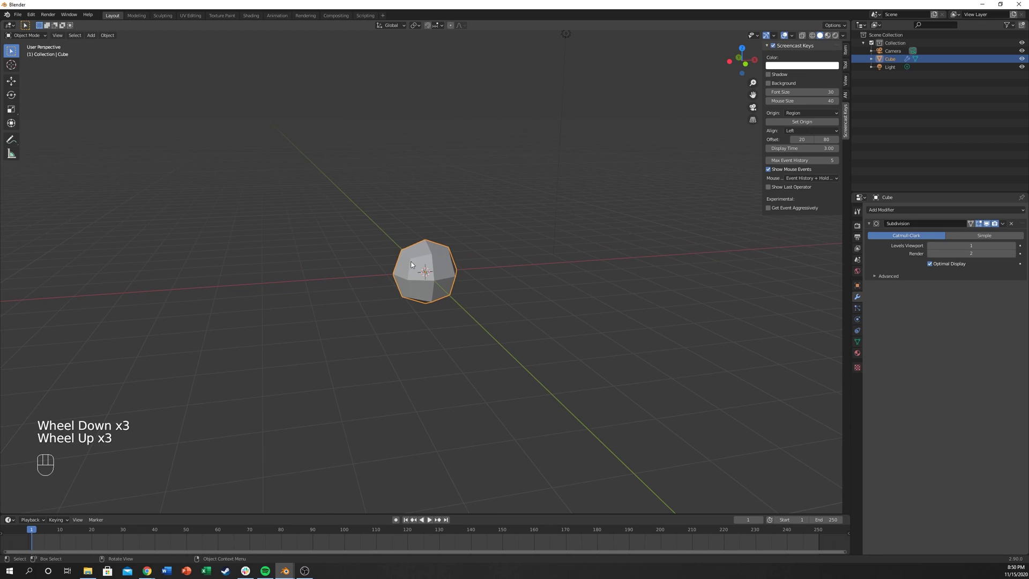
{"action": "left_click", "coordinate": [297, 340]}
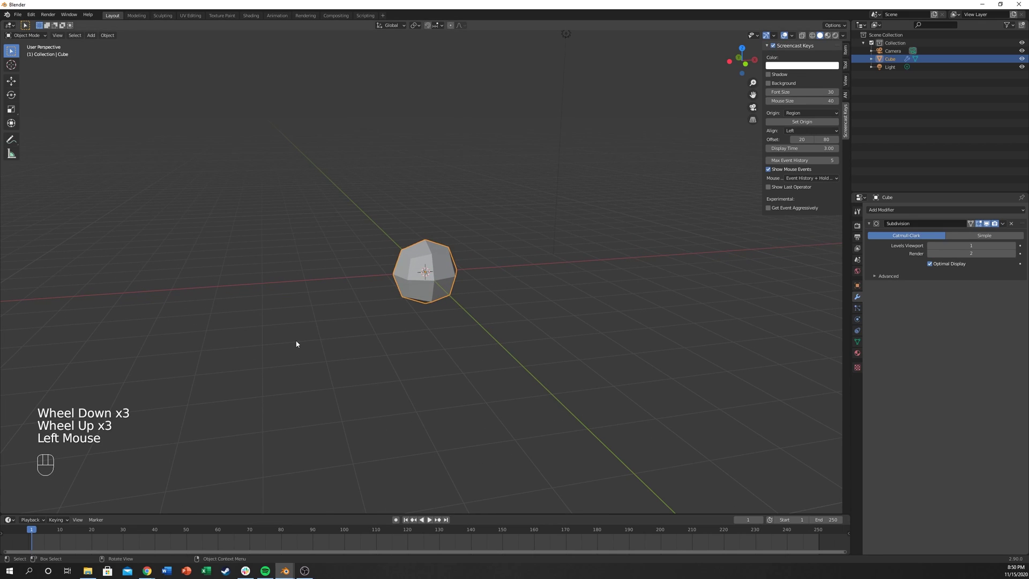
Align the camera to the view and move it to X −5.558, Y −13.258, Z 4.7905 m
{"action": "key", "text": "ctrl+alt+KP_0"}
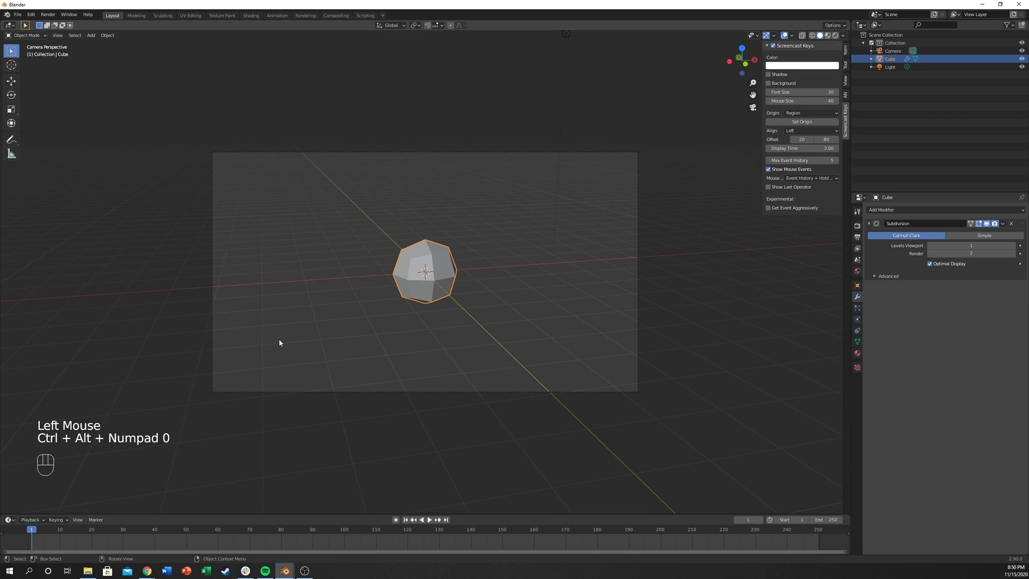
{"action": "left_click", "coordinate": [645, 171]}
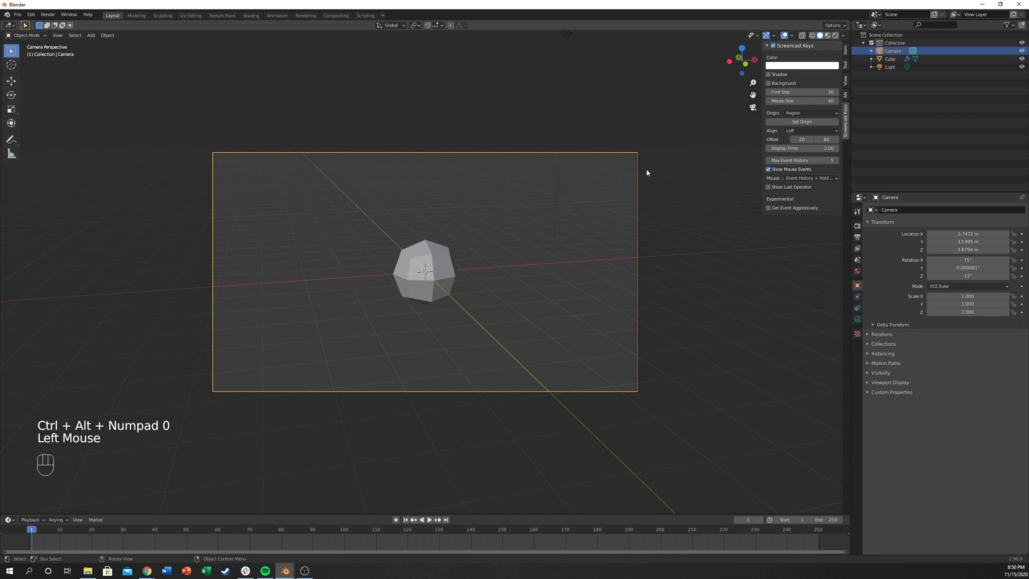
{"action": "key", "text": "g"}
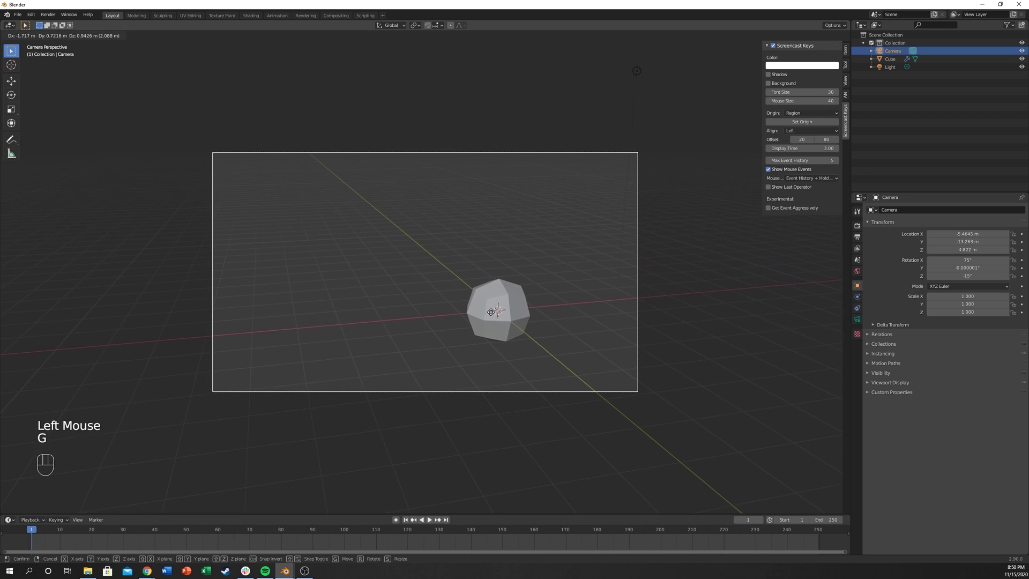
{"action": "left_click", "coordinate": [498, 300]}
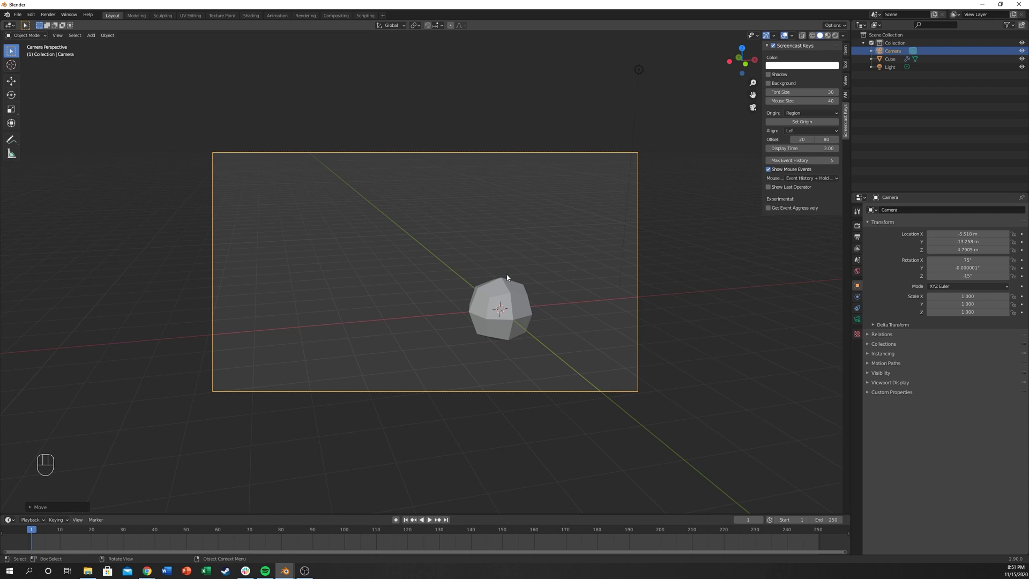
{"action": "scroll", "coordinate": [461, 238], "scroll_direction": "up", "scroll_amount": 2}
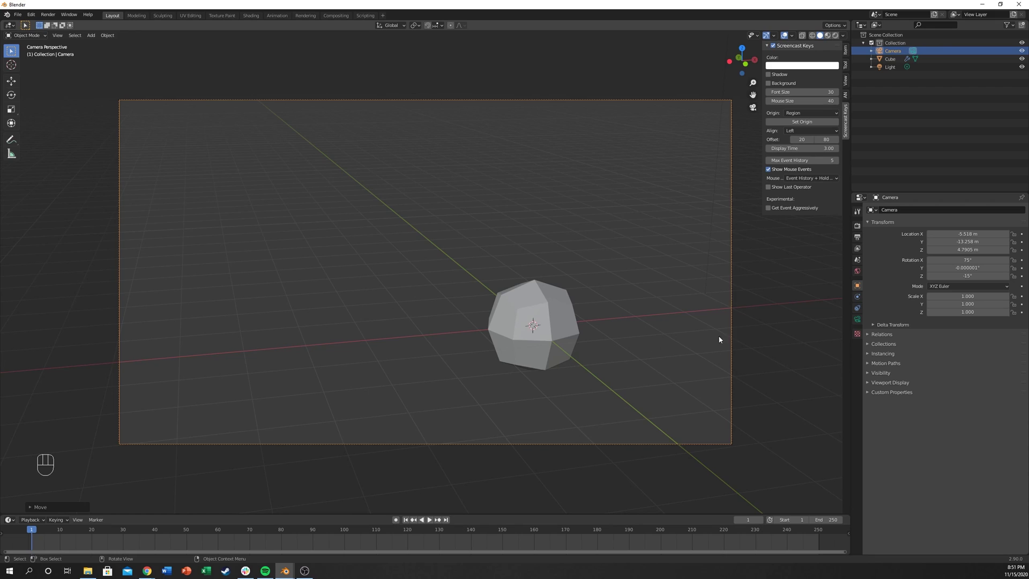
Duplicate the cube four times along Y, placing each copy farther behind the original
{"action": "left_click", "coordinate": [570, 329]}
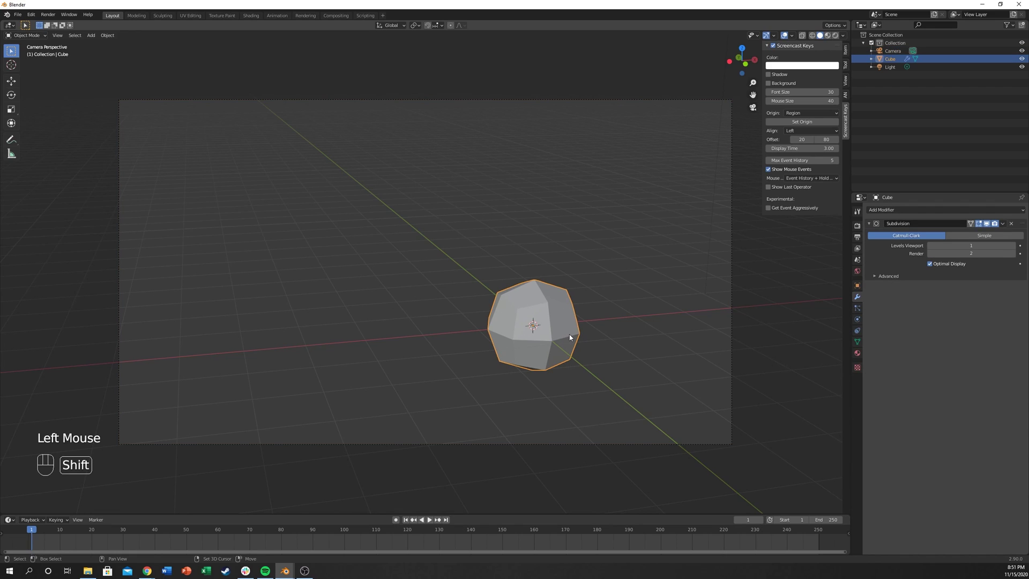
{"action": "key", "text": "shift+d"}
{"action": "key", "text": "y"}
{"action": "left_click", "coordinate": [529, 297]}
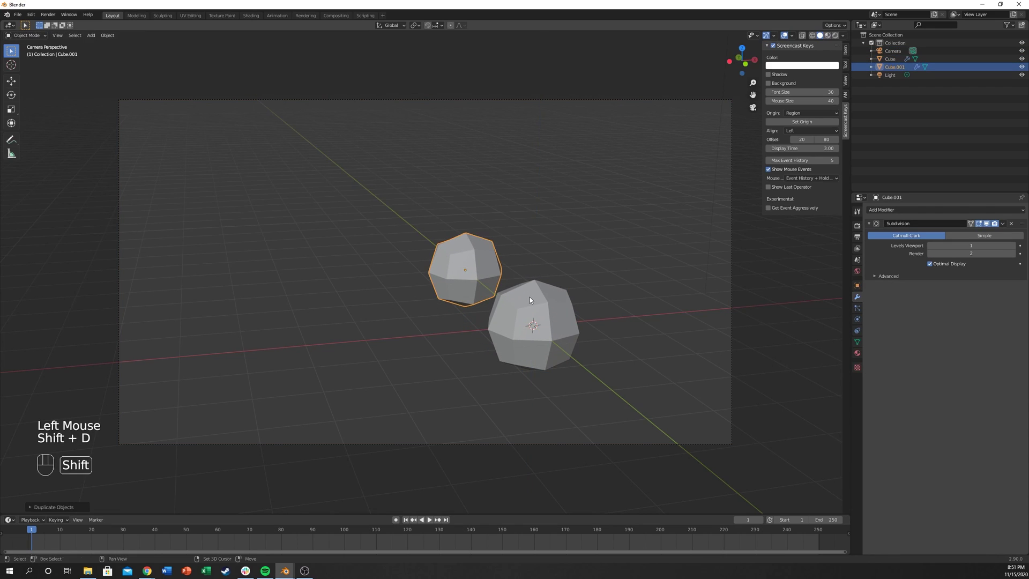
{"action": "key", "text": "shift+d"}
{"action": "key", "text": "y"}
{"action": "left_click", "coordinate": [465, 231]}
{"action": "key", "text": "shift+d"}
{"action": "left_click", "coordinate": [406, 186]}
{"action": "key", "text": "shift+d"}
{"action": "left_click", "coordinate": [343, 135]}
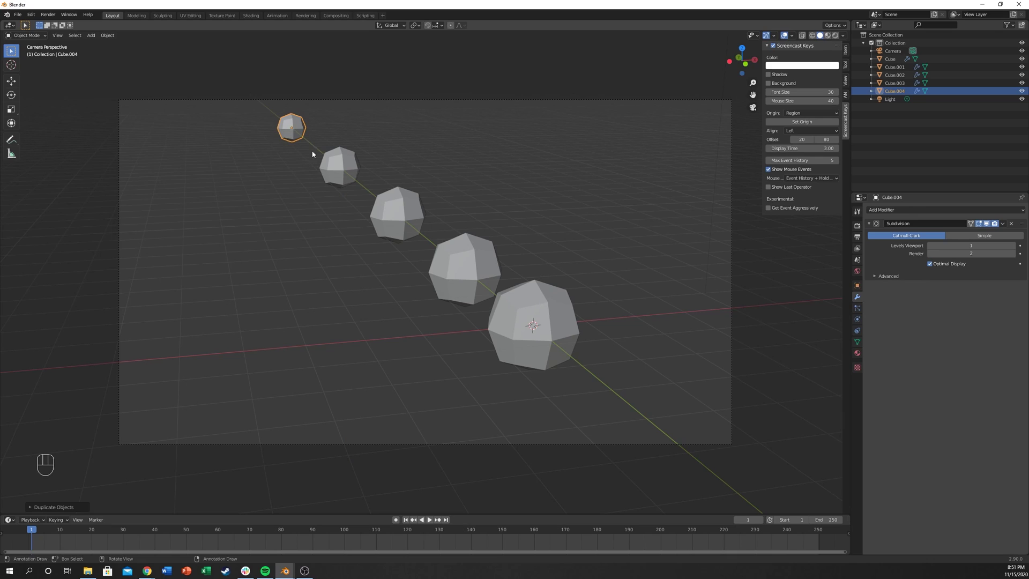
Move the middle and far cubes closer together to even out the row's spacing
{"action": "left_click", "coordinate": [468, 271]}
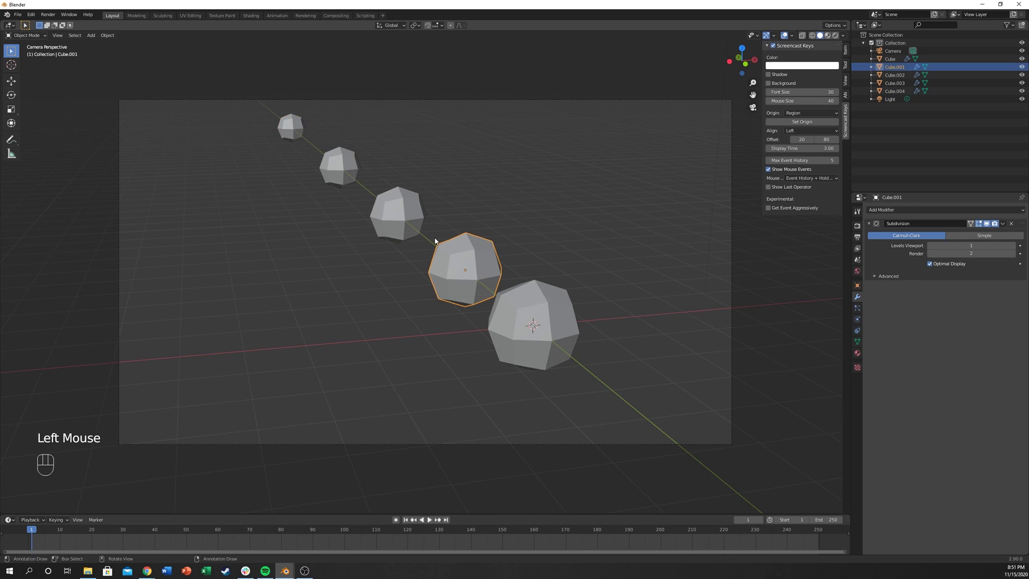
{"action": "left_click", "coordinate": [403, 225]}
{"action": "key", "text": "g"}
{"action": "left_click", "coordinate": [346, 174]}
{"action": "key", "text": "g"}
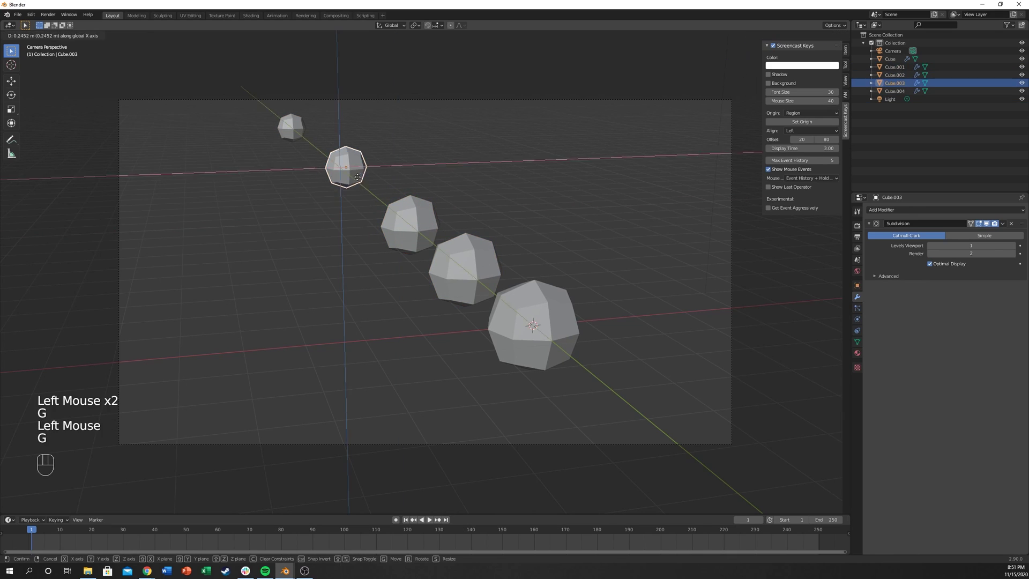
{"action": "left_click", "coordinate": [367, 193]}
{"action": "left_click", "coordinate": [291, 138]}
{"action": "key", "text": "g"}
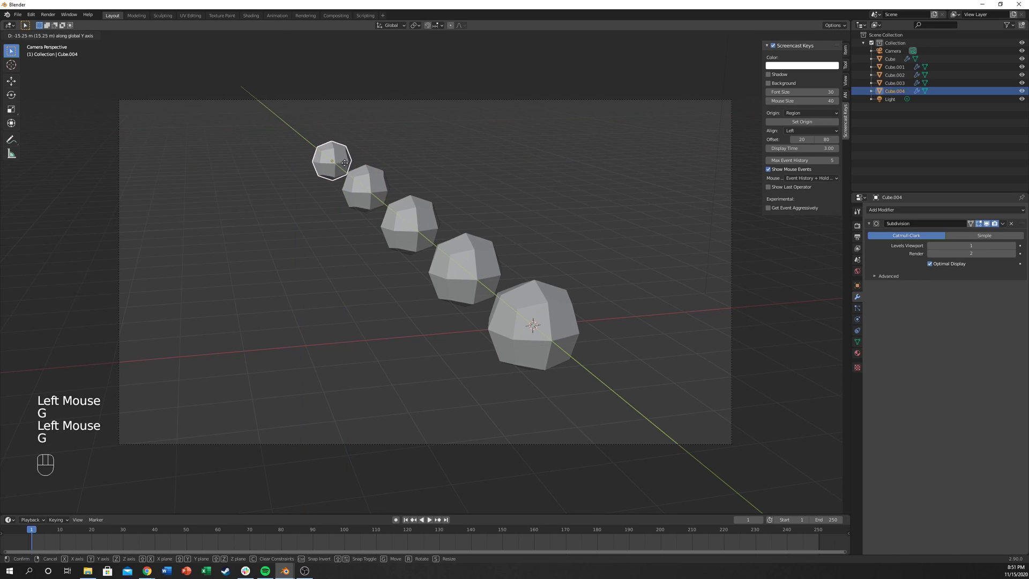
{"action": "left_click", "coordinate": [338, 163]}
Add a sixth cube along Y at the row's far end, then reselect the front cube
{"action": "key", "text": "shift+d"}
{"action": "key", "text": "y"}
{"action": "left_click", "coordinate": [306, 142]}
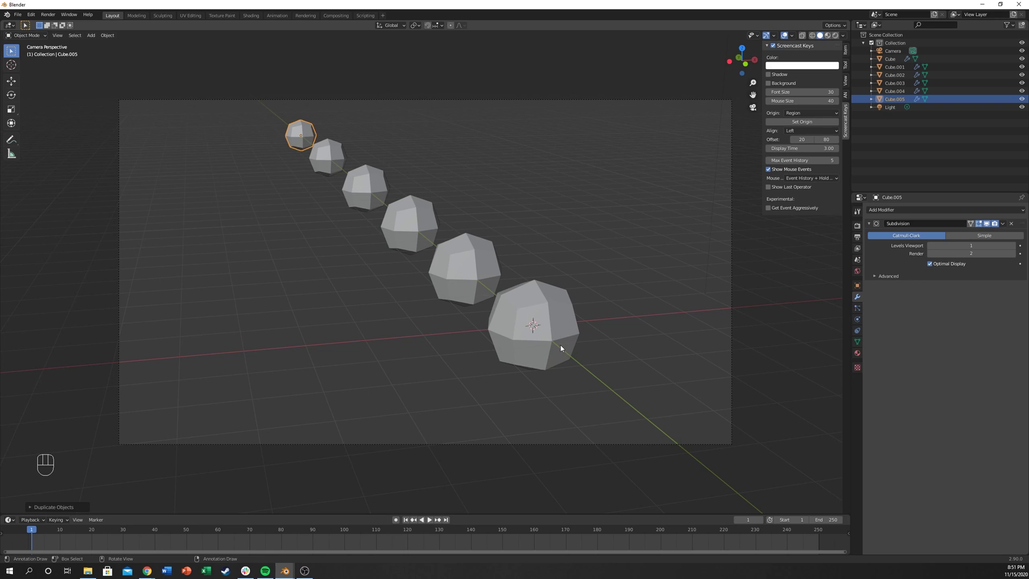
{"action": "left_click", "coordinate": [561, 346]}
Select the camera and enable Depth of Field in its camera data properties
{"action": "left_click", "coordinate": [733, 352]}
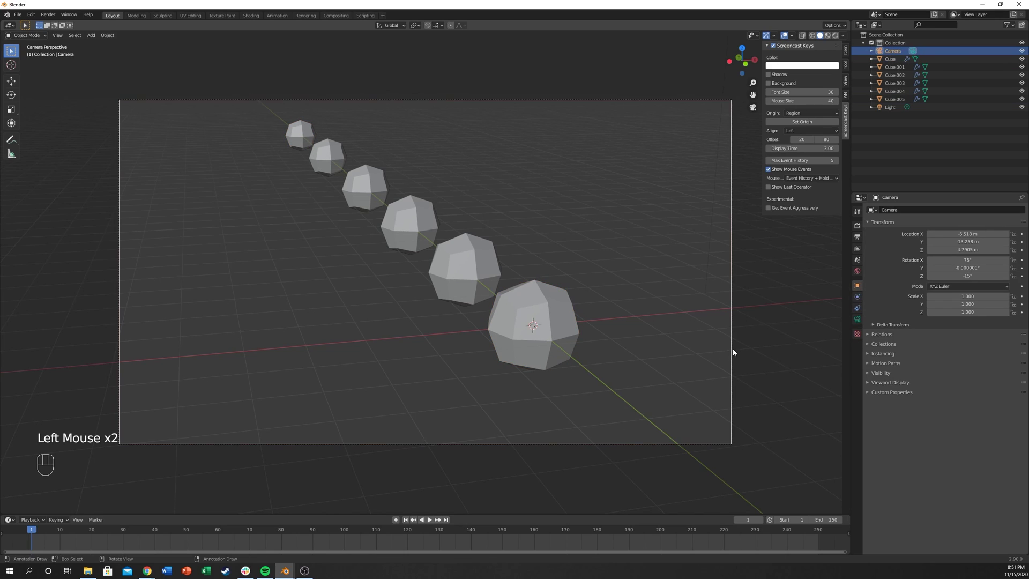
{"action": "middle_click_drag", "start_coordinate": [703, 319], "coordinate": [483, 317]}
{"action": "scroll", "coordinate": [651, 323], "scroll_direction": "down", "scroll_amount": 3}
{"action": "scroll", "coordinate": [482, 313], "scroll_direction": "down", "scroll_amount": 2}
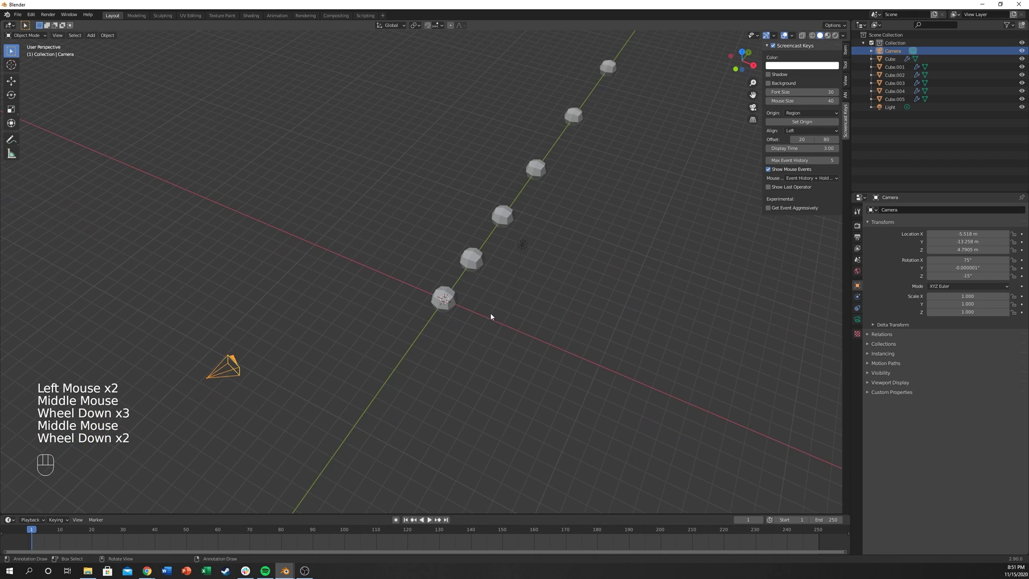
{"action": "middle_click_drag", "start_coordinate": [225, 368], "coordinate": [223, 336]}
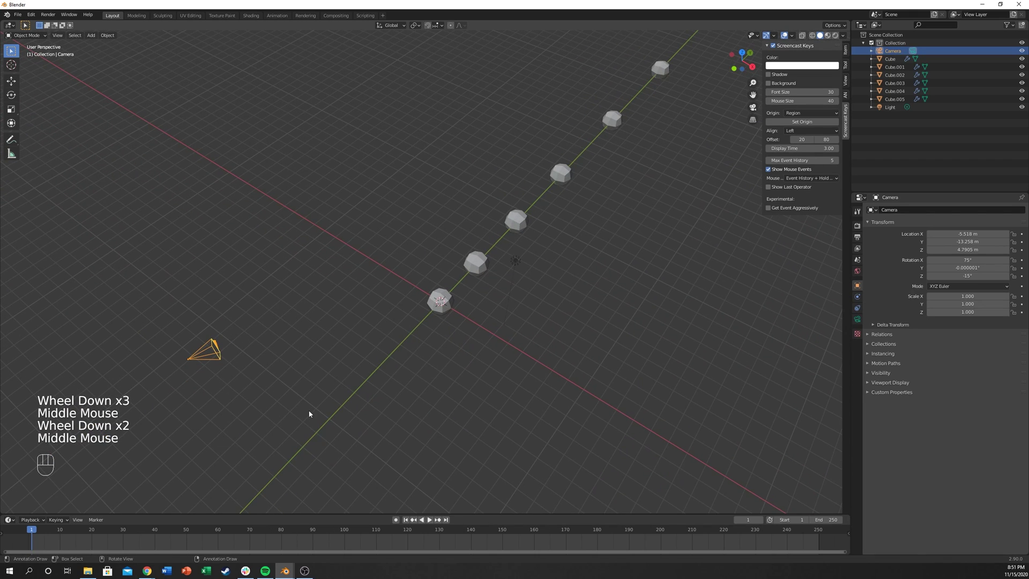
{"action": "left_click", "coordinate": [856, 319]}
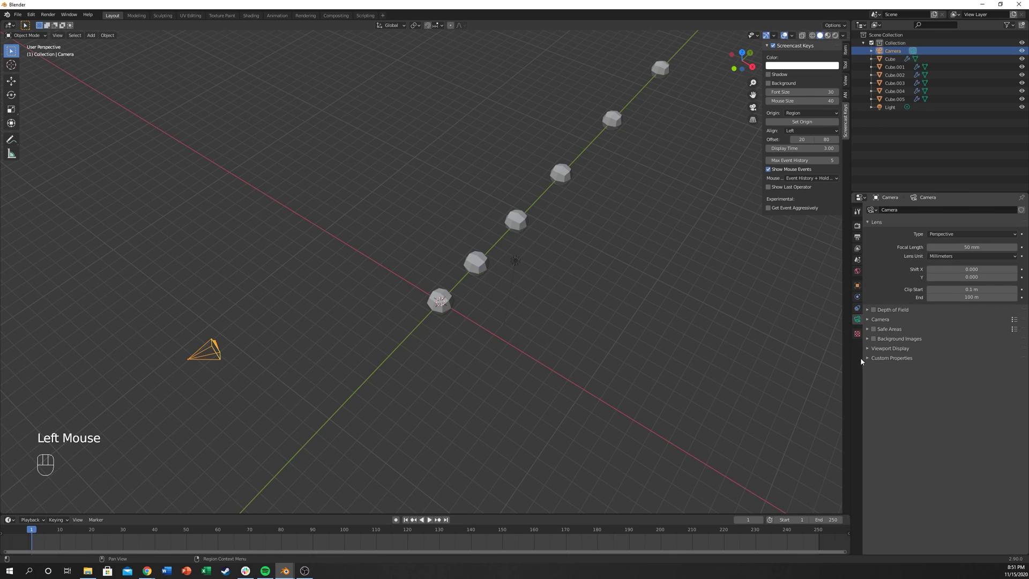
{"action": "left_click", "coordinate": [873, 310]}
Enable the camera's Limits display and check the framing around the cube row
{"action": "left_click", "coordinate": [868, 350]}
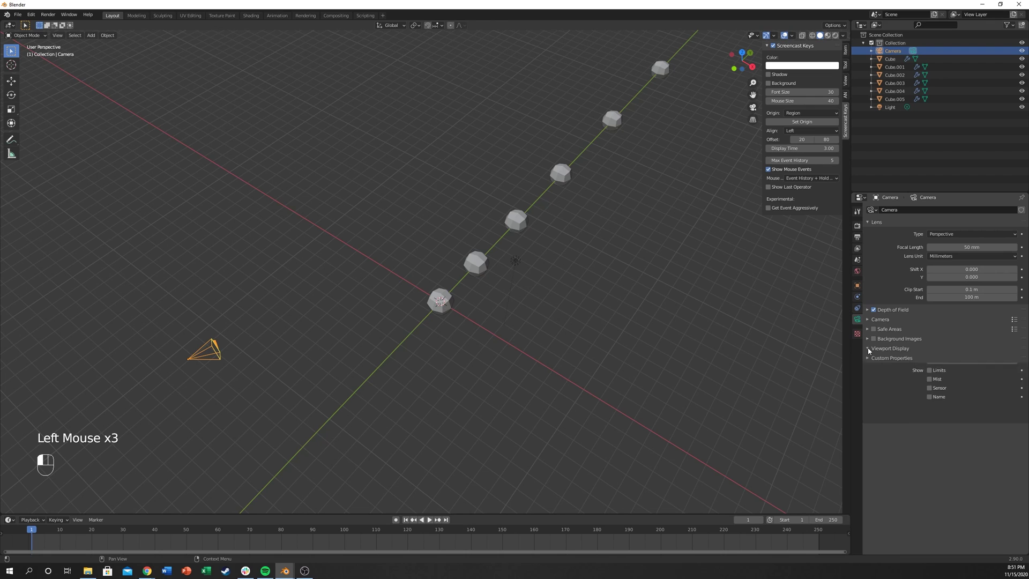
{"action": "left_click", "coordinate": [930, 370]}
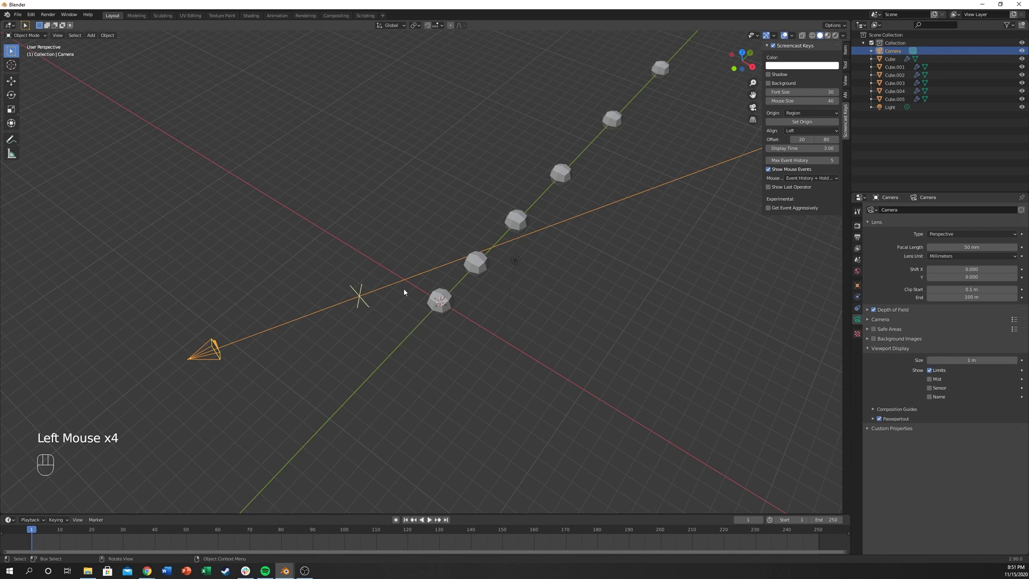
{"action": "middle_click_drag", "start_coordinate": [407, 292], "coordinate": [573, 311]}
{"action": "middle_click_drag", "start_coordinate": [500, 246], "coordinate": [534, 303]}
{"action": "scroll", "coordinate": [449, 284], "scroll_direction": "up", "scroll_amount": 4}
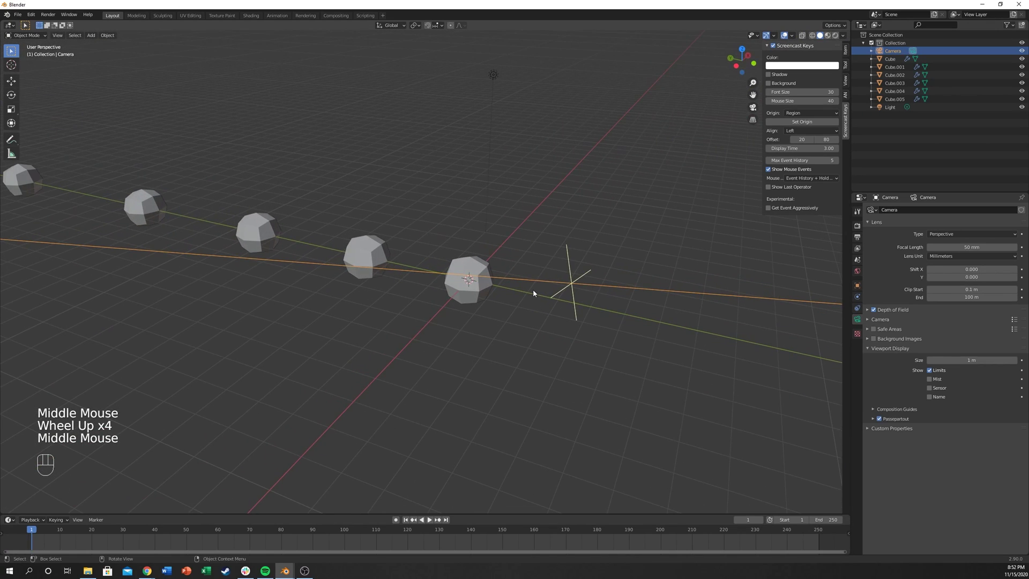
{"action": "key", "text": "KP_0"}
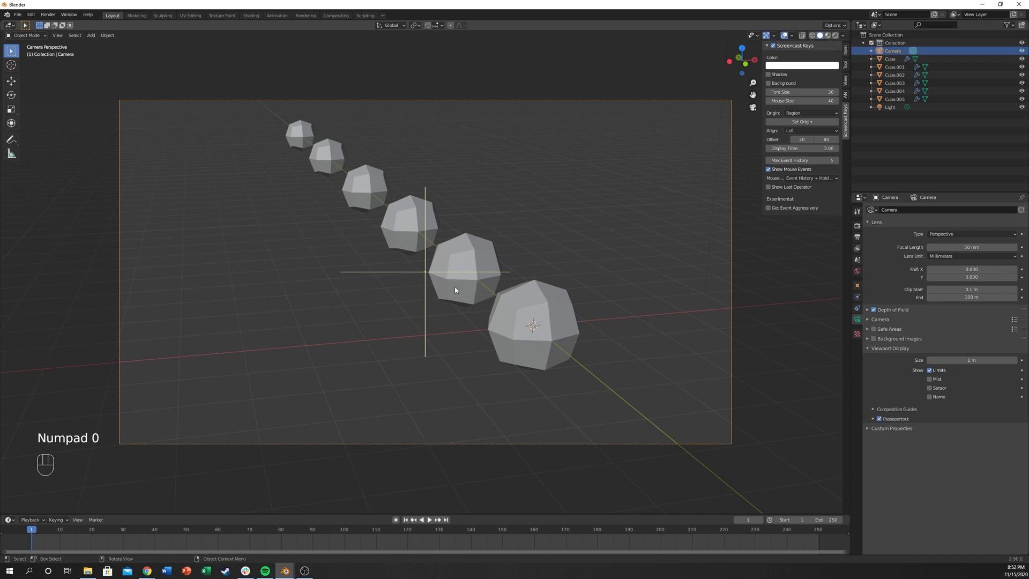
{"action": "middle_click_drag", "start_coordinate": [374, 199], "coordinate": [473, 259]}
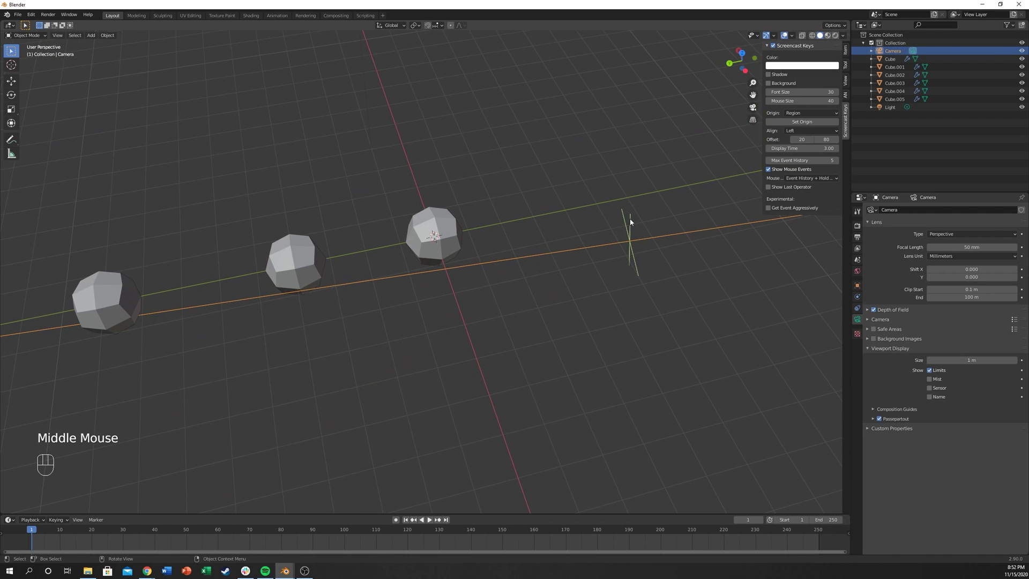
{"action": "left_click_drag", "start_coordinate": [630, 221], "coordinate": [465, 241]}
{"action": "middle_click_drag", "start_coordinate": [465, 241], "coordinate": [323, 250]}
Set the camera's focus distance to 14 m with F-Stop 2.8 in top view
{"action": "key", "text": "KP_7"}
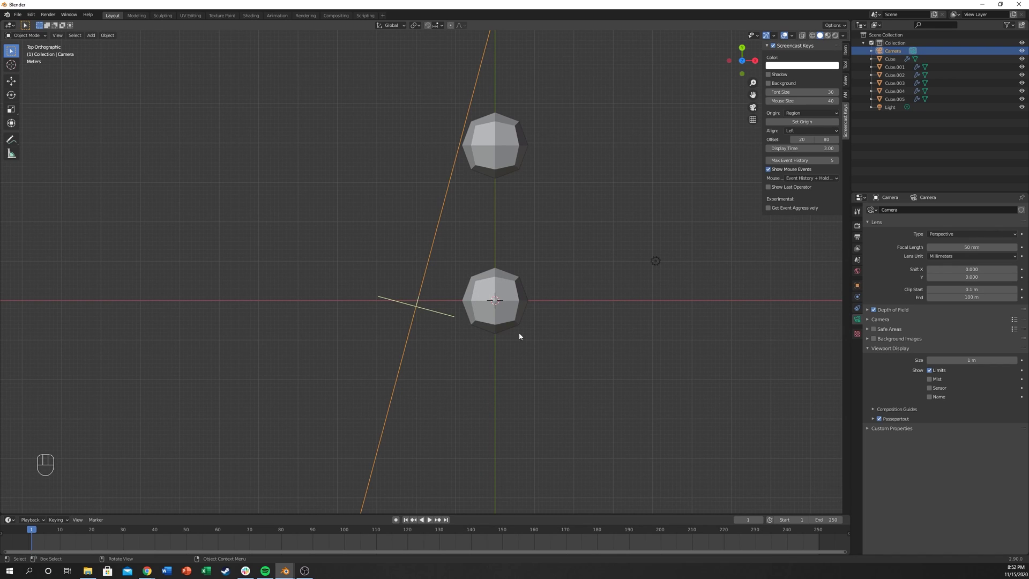
{"action": "left_click", "coordinate": [868, 310]}
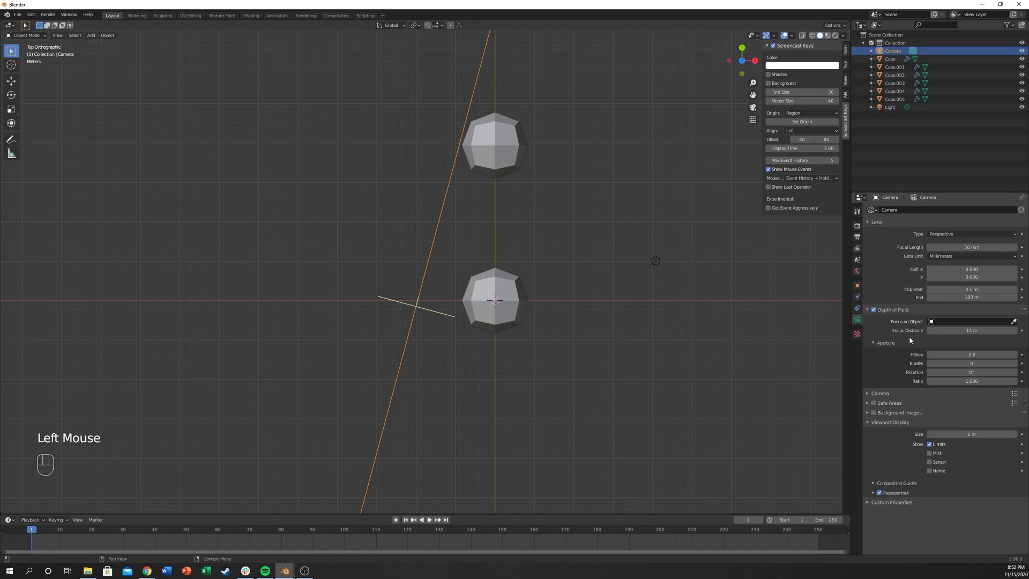
{"action": "mouse_move", "coordinate": [959, 330]}
{"action": "left_mouse_down"}
{"action": "mouse_move", "coordinate": [973, 330]}
{"action": "mouse_move", "coordinate": [939, 330]}
{"action": "mouse_move", "coordinate": [968, 330]}
{"action": "left_mouse_up"}
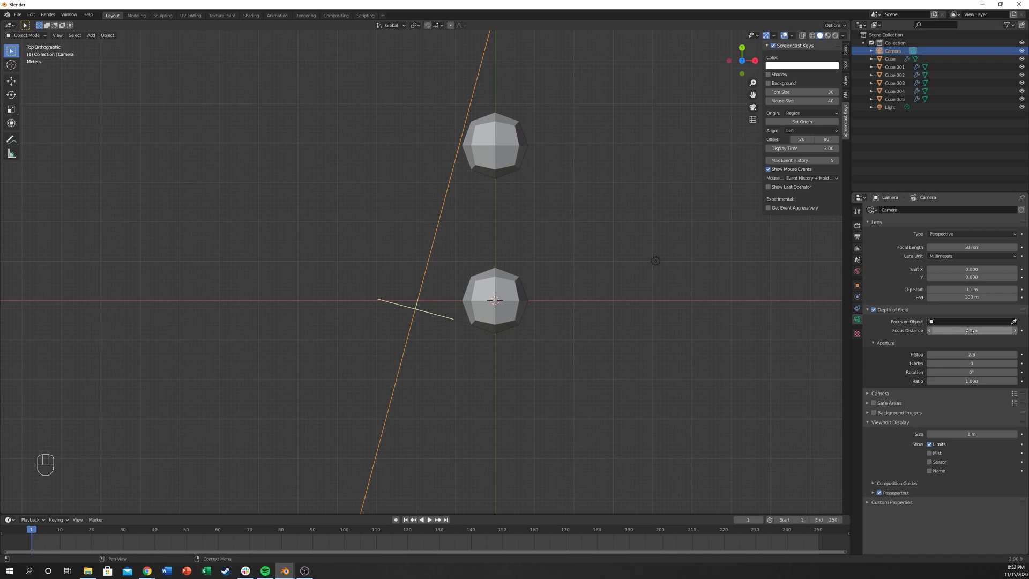
{"action": "scroll", "coordinate": [544, 343], "scroll_direction": "down", "scroll_amount": 3}
{"action": "middle_click_drag", "start_coordinate": [544, 343], "coordinate": [456, 301]}
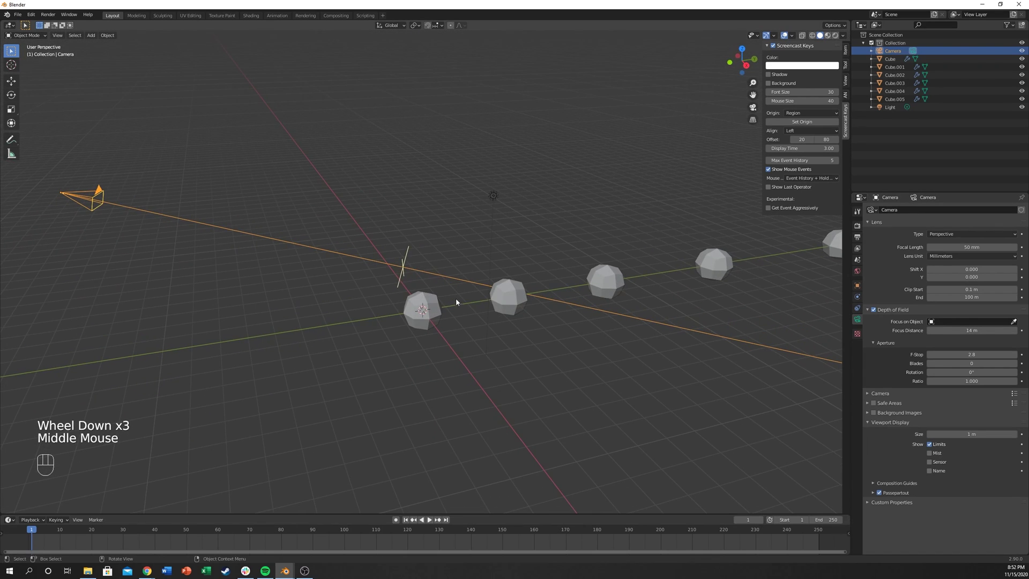
{"action": "middle_click_drag", "start_coordinate": [410, 272], "coordinate": [527, 395]}
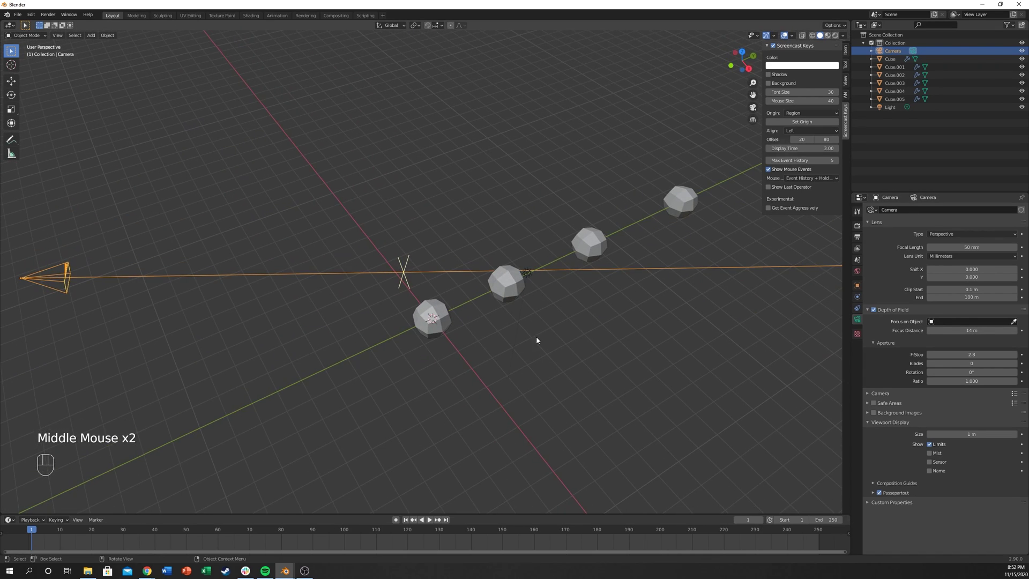
Set the render engine to Cycles with GPU Compute as the device
{"action": "left_click", "coordinate": [857, 225]}
{"action": "left_click", "coordinate": [936, 210]}
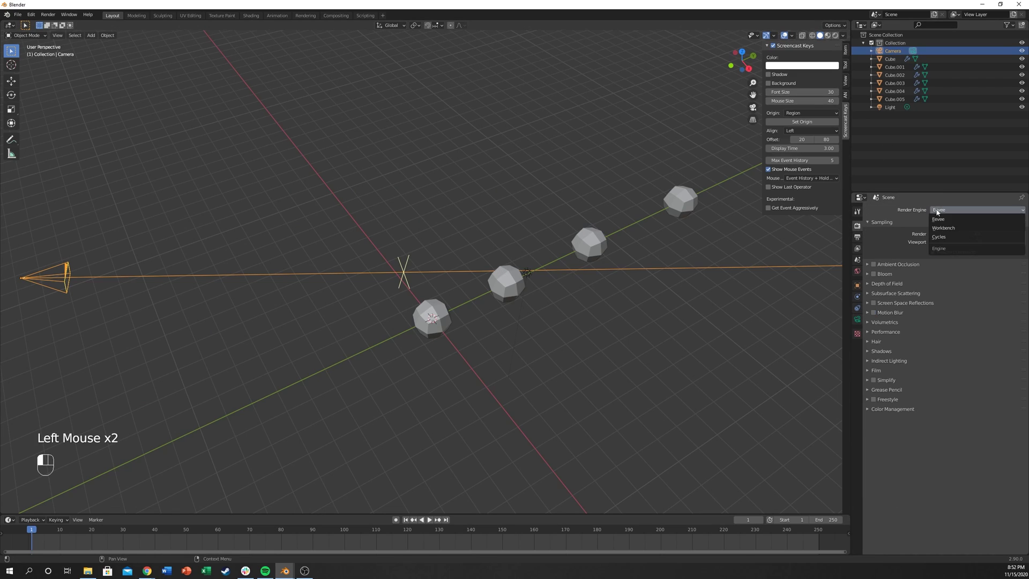
{"action": "left_click", "coordinate": [938, 237]}
{"action": "left_click", "coordinate": [946, 229]}
{"action": "left_click", "coordinate": [946, 248]}
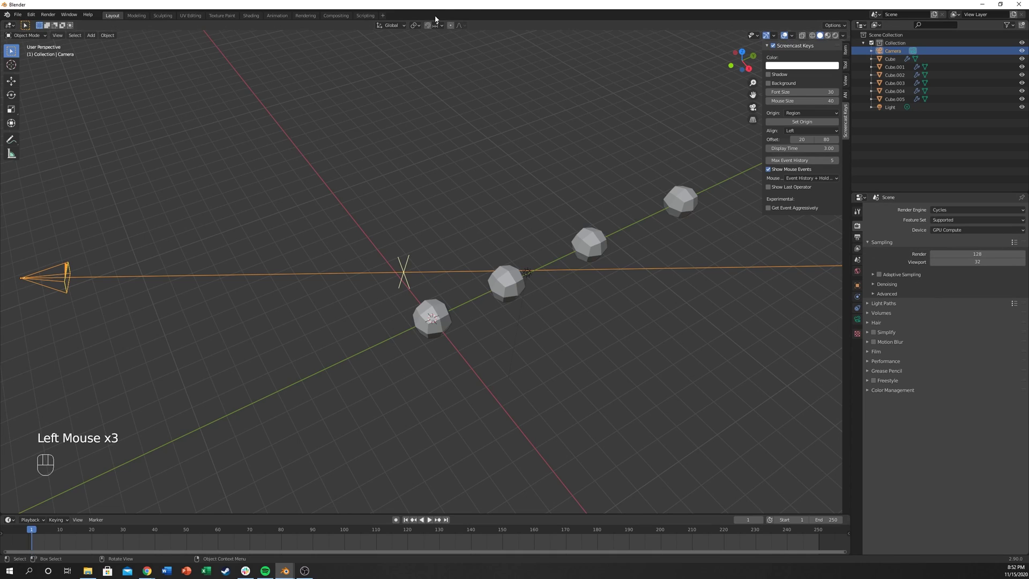
{"action": "left_click", "coordinate": [475, 17]}
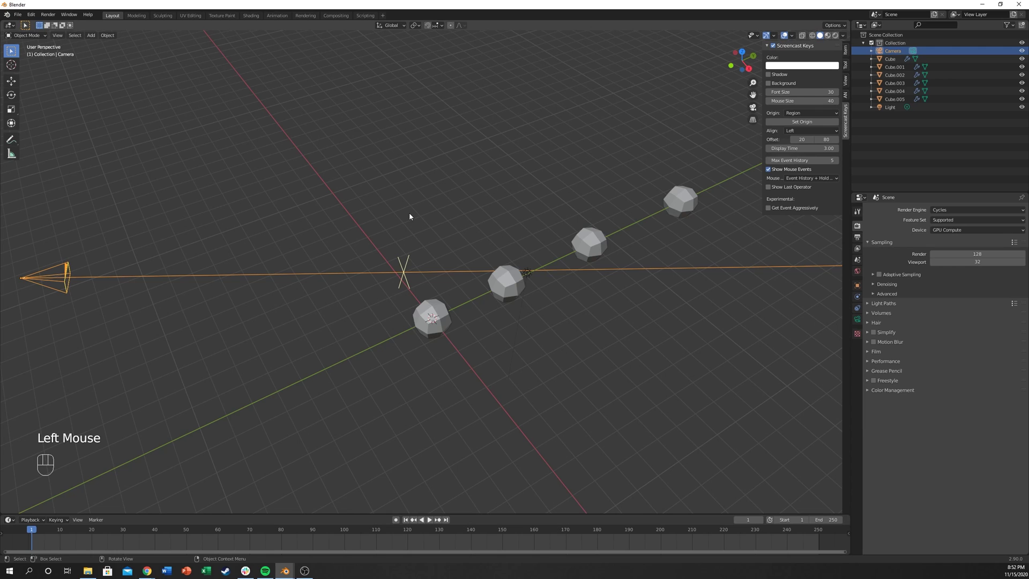
Render the six-cube row with F12, view the result full screen, then close it
{"action": "key", "text": "F12"}
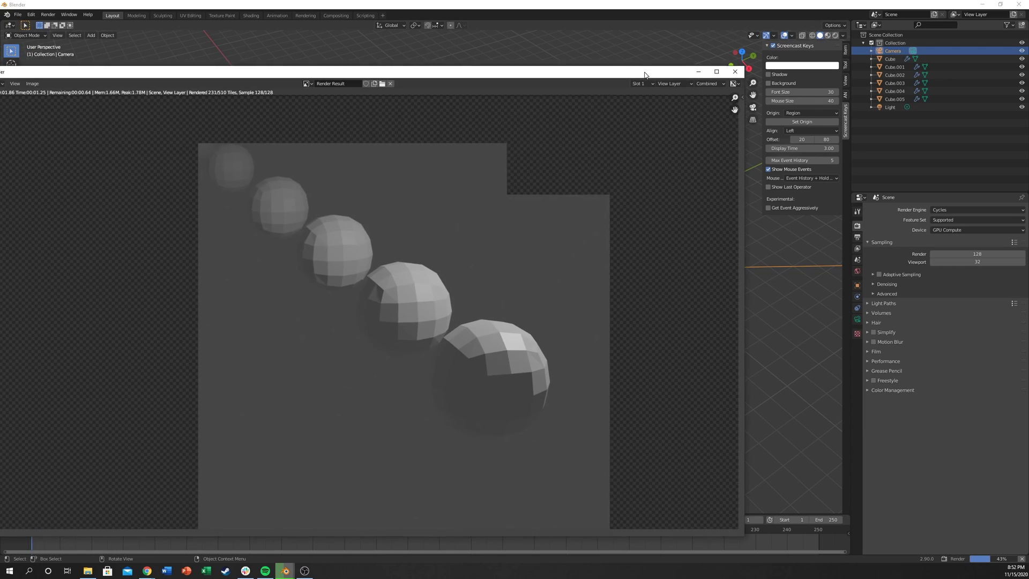
{"action": "double_click", "coordinate": [645, 72]}
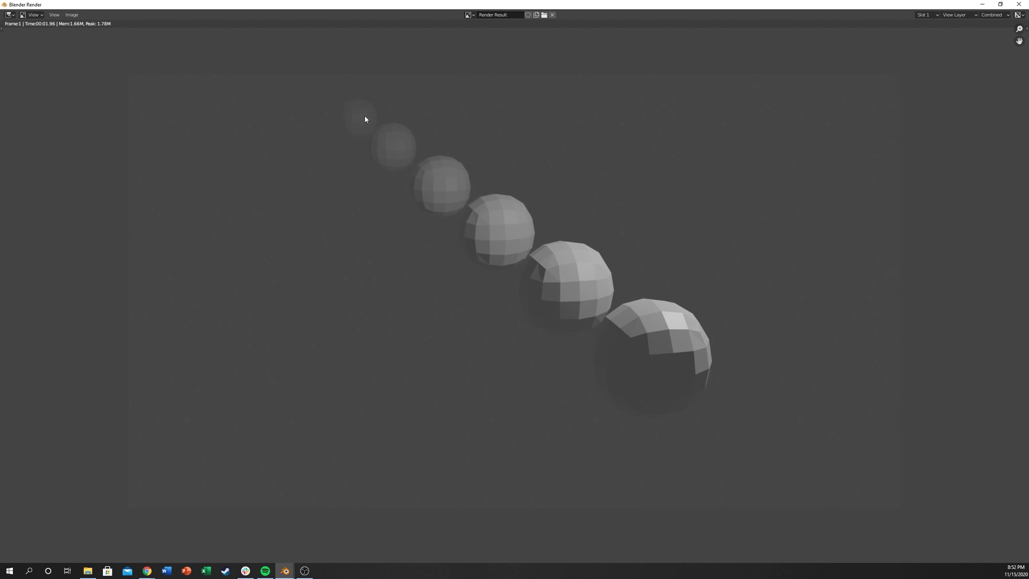
{"action": "left_click", "coordinate": [1019, 4]}
Move the existing light beside the cube row in top view
{"action": "key", "text": "KP_7"}
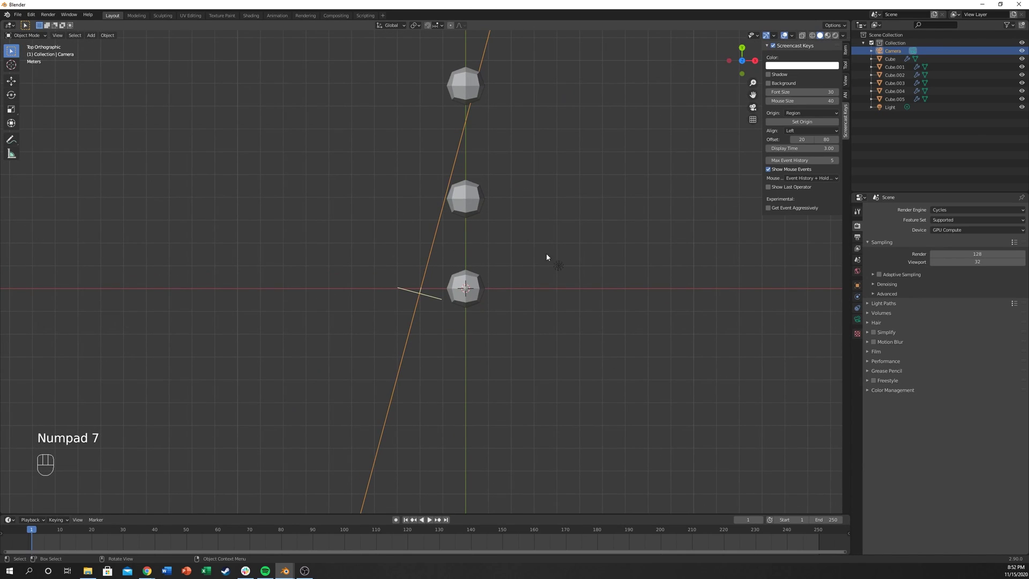
{"action": "left_click", "coordinate": [556, 264]}
{"action": "key", "text": "g"}
{"action": "left_click", "coordinate": [359, 331]}
Duplicate the light three times along Y, spacing Light.001–Light.003 beside the cubes
{"action": "key", "text": "shift+d"}
{"action": "key", "text": "y"}
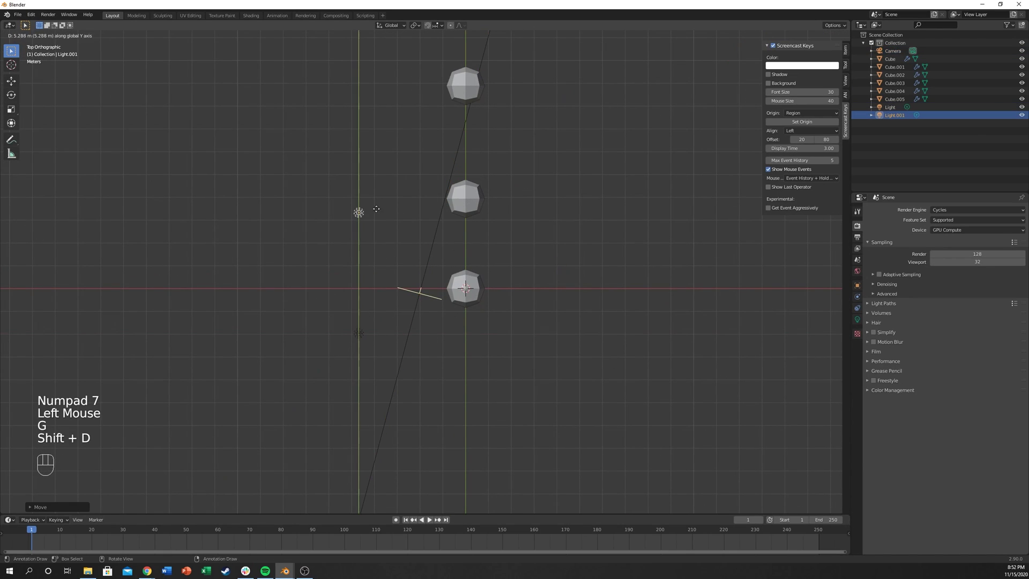
{"action": "left_click", "coordinate": [378, 194]}
{"action": "scroll", "coordinate": [379, 198], "scroll_direction": "down", "scroll_amount": 2}
{"action": "middle_click_drag", "start_coordinate": [379, 198], "coordinate": [403, 326], "text": "shift"}
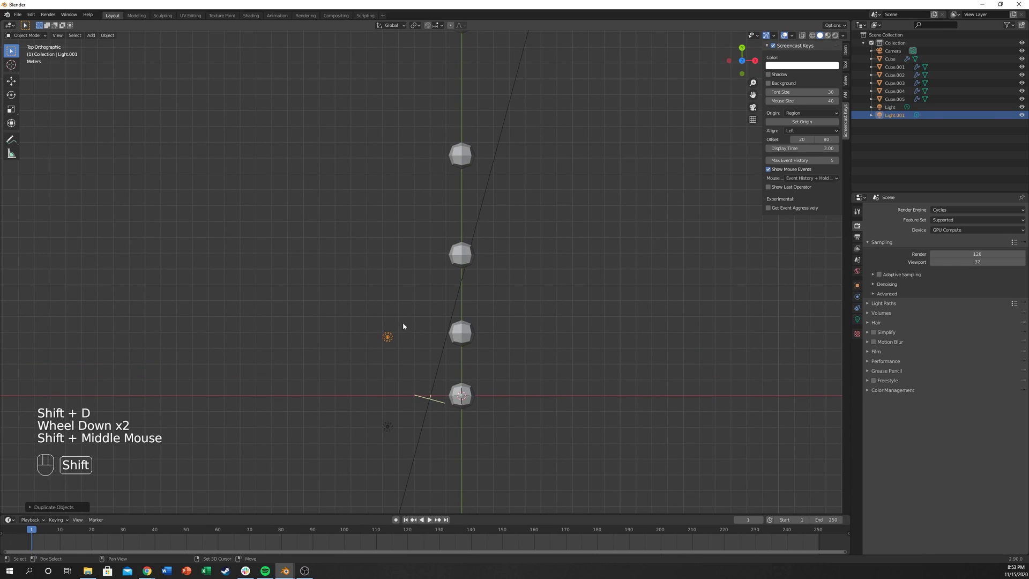
{"action": "key", "text": "shift+d"}
{"action": "key", "text": "y"}
{"action": "left_click", "coordinate": [402, 234]}
{"action": "key", "text": "shift+d"}
{"action": "key", "text": "y"}
{"action": "left_click", "coordinate": [401, 127]}
Add Light.004 and Light.005 at the row's far end and return to camera view
{"action": "scroll", "coordinate": [420, 92], "scroll_direction": "down", "scroll_amount": 5}
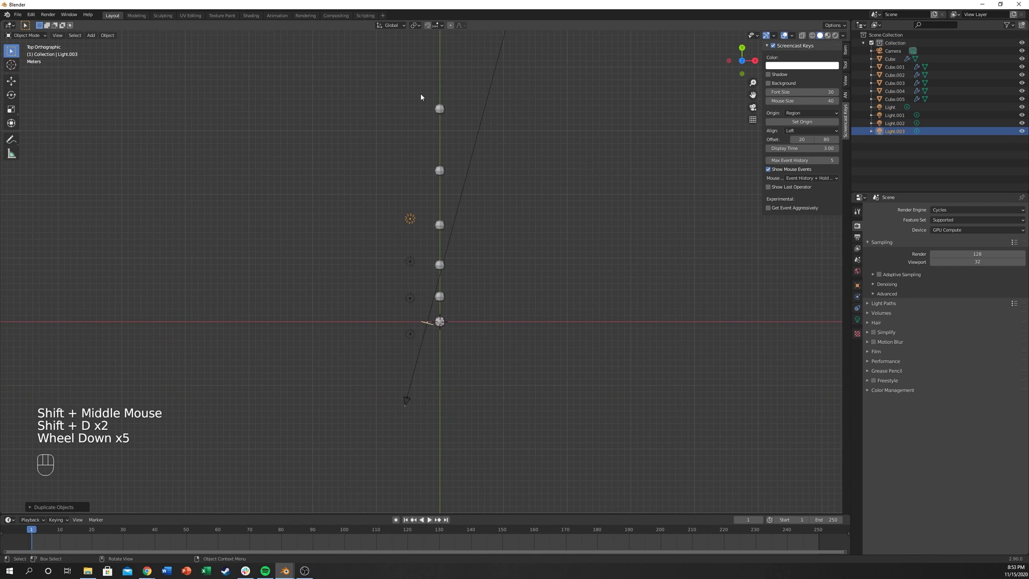
{"action": "key", "text": "shift+d"}
{"action": "key", "text": "y"}
{"action": "left_click", "coordinate": [428, 142]}
{"action": "key", "text": "shift+d"}
{"action": "key", "text": "y"}
{"action": "left_click", "coordinate": [419, 91]}
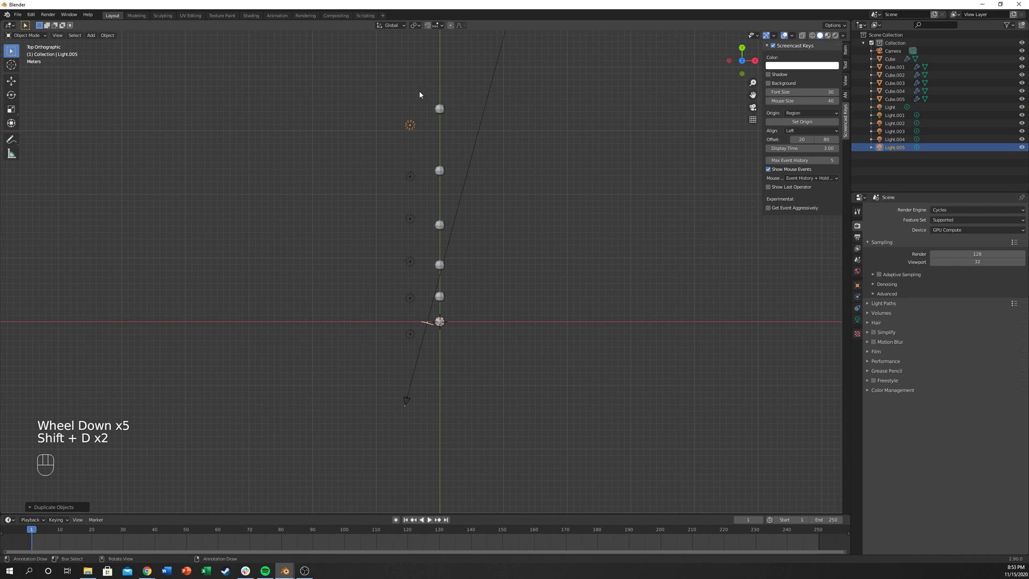
{"action": "key", "text": "KP_0"}
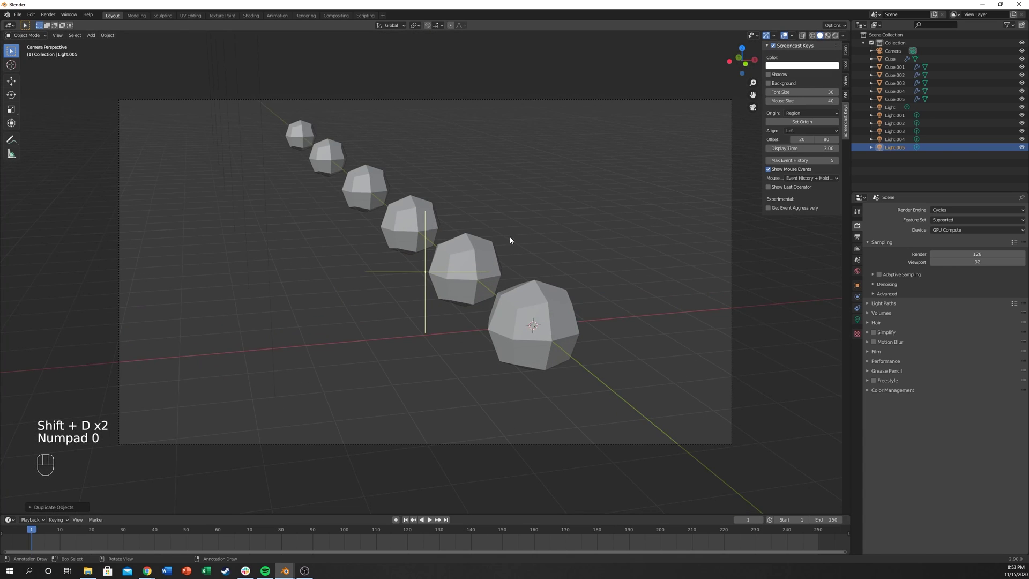
Render the lit cube row and zoom in and out on the full-screen result
{"action": "key", "text": "F12"}
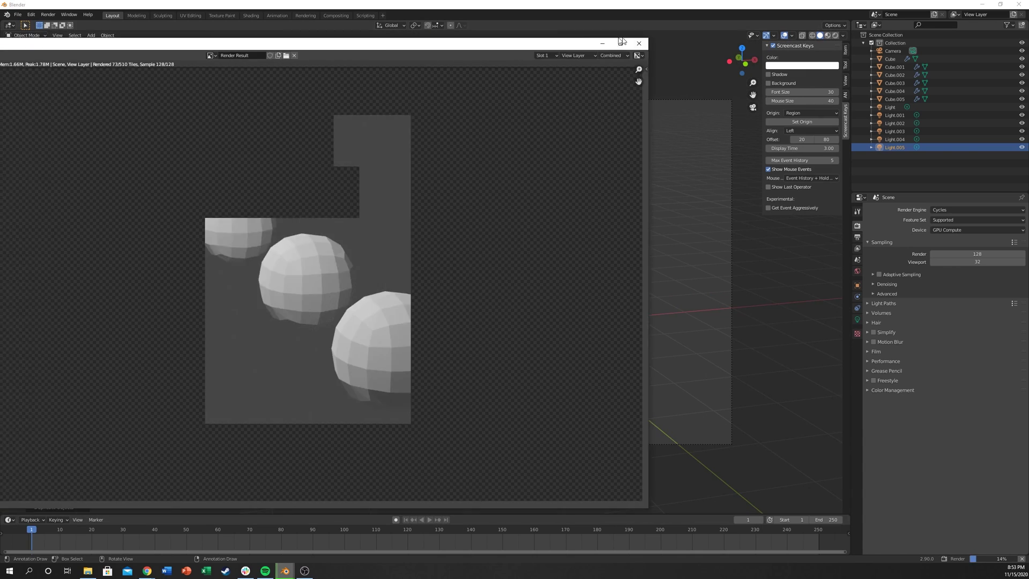
{"action": "left_click", "coordinate": [620, 43]}
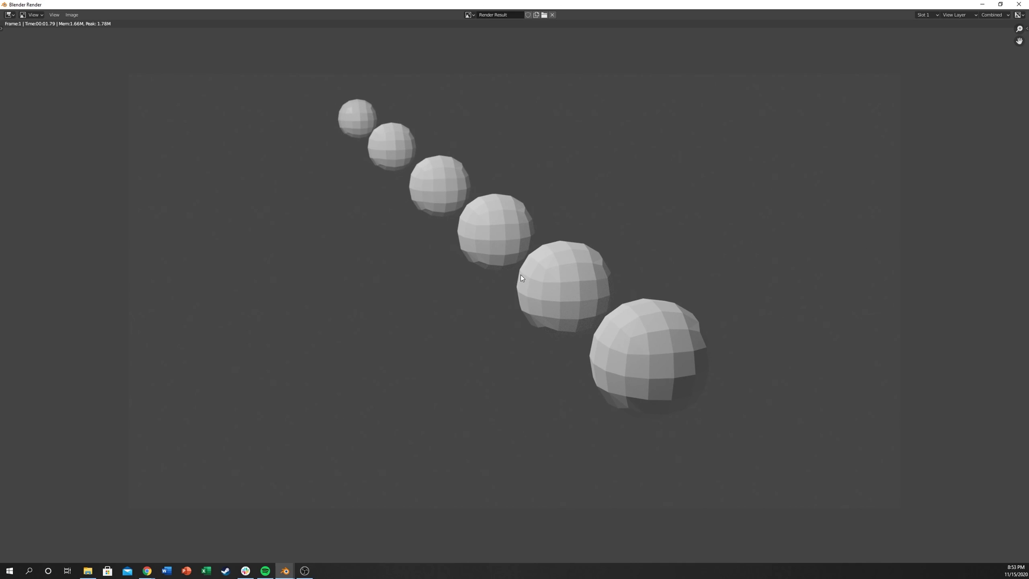
{"action": "scroll", "coordinate": [361, 109], "scroll_direction": "up", "scroll_amount": 2}
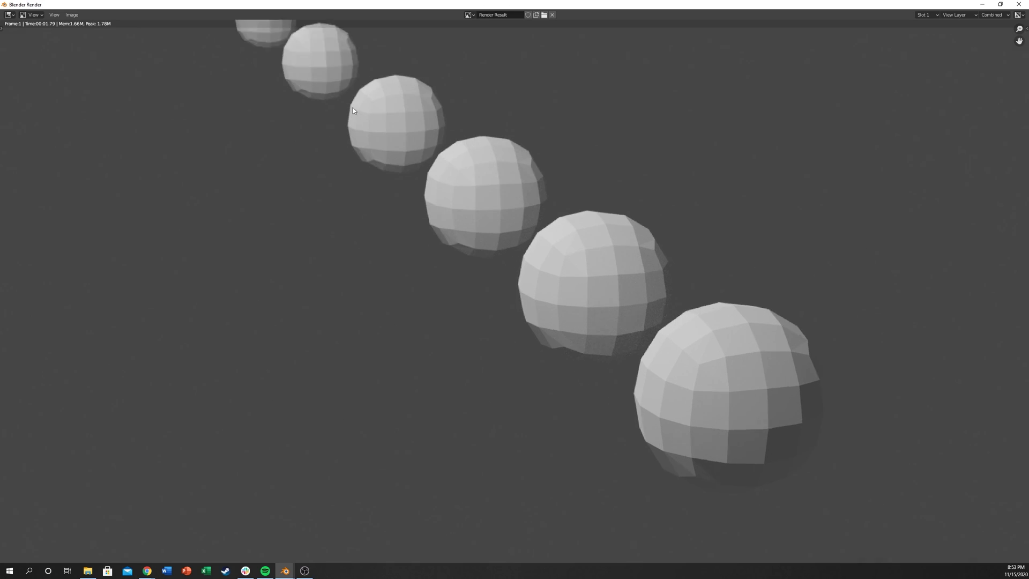
{"action": "scroll", "coordinate": [352, 107], "scroll_direction": "down", "scroll_amount": 1}
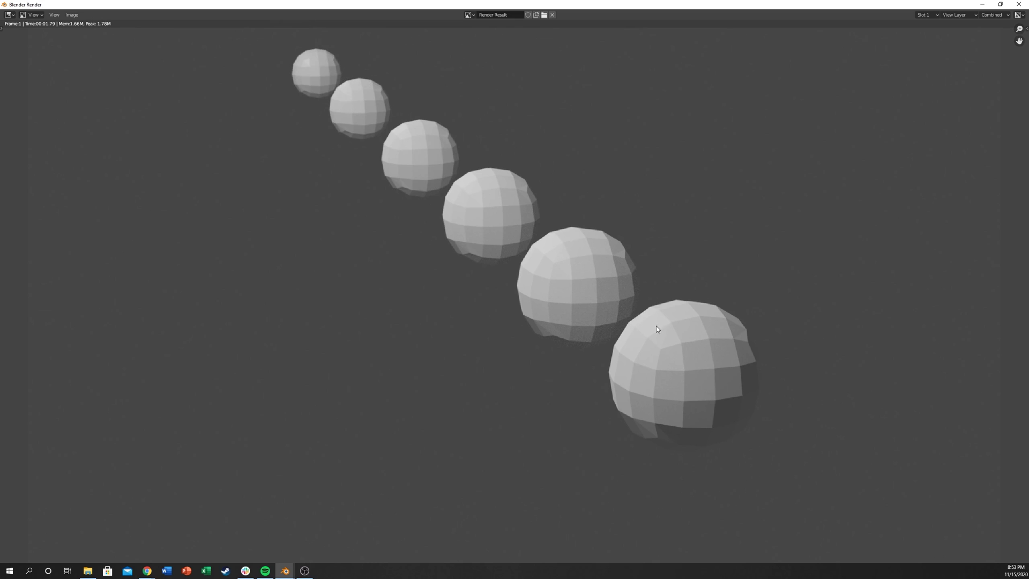
{"action": "scroll", "coordinate": [794, 165], "scroll_direction": "down", "scroll_amount": 2}
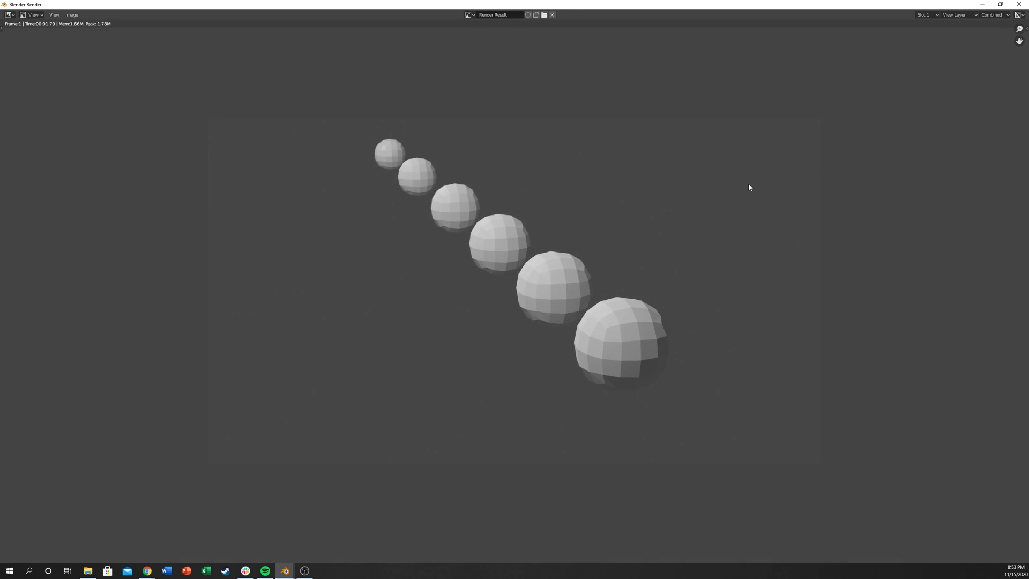
{"action": "scroll", "coordinate": [748, 187], "scroll_direction": "up", "scroll_amount": 1}
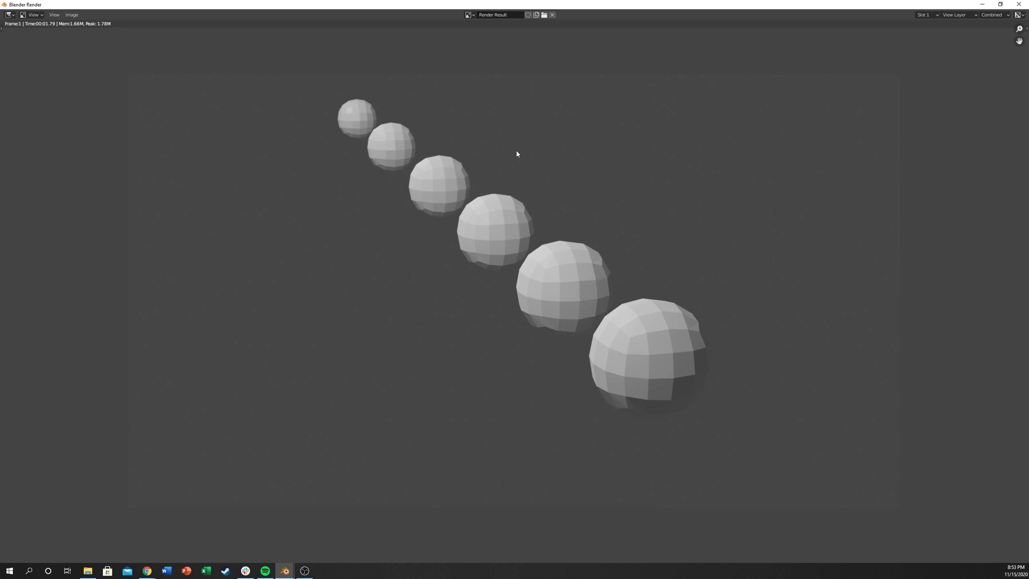
Close the render window and frame the cube row from the top view
{"action": "left_click", "coordinate": [1018, 4]}
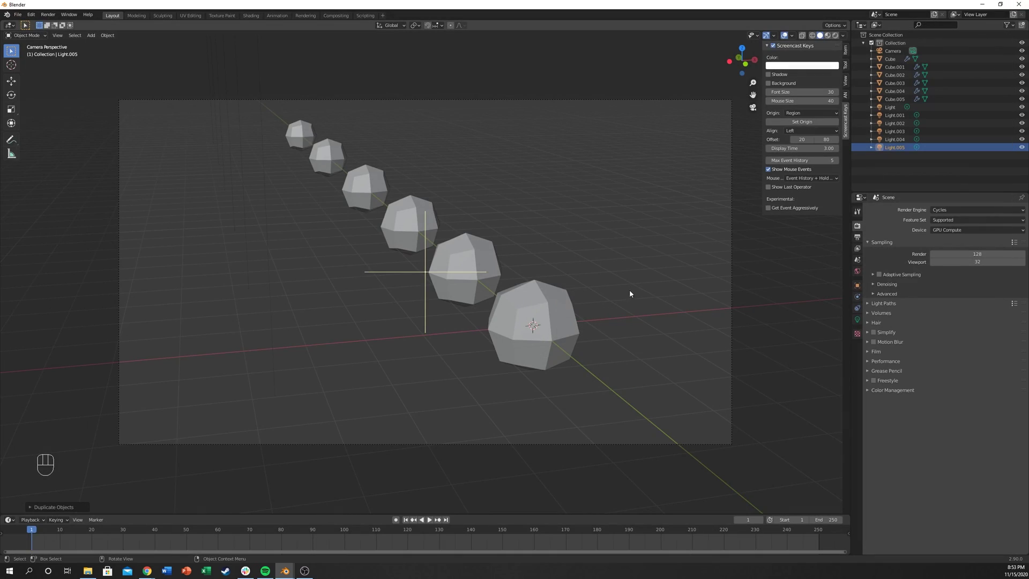
{"action": "left_click", "coordinate": [892, 437]}
{"action": "mouse_move", "coordinate": [529, 315]}
{"action": "middle_mouse_down"}
{"action": "mouse_move", "coordinate": [457, 335]}
{"action": "mouse_move", "coordinate": [470, 342]}
{"action": "mouse_move", "coordinate": [515, 305]}
{"action": "middle_mouse_up"}
{"action": "scroll", "coordinate": [457, 335], "scroll_direction": "down", "scroll_amount": 4}
{"action": "key", "text": "KP_7"}
{"action": "scroll", "coordinate": [561, 237], "scroll_direction": "down", "scroll_amount": 2}
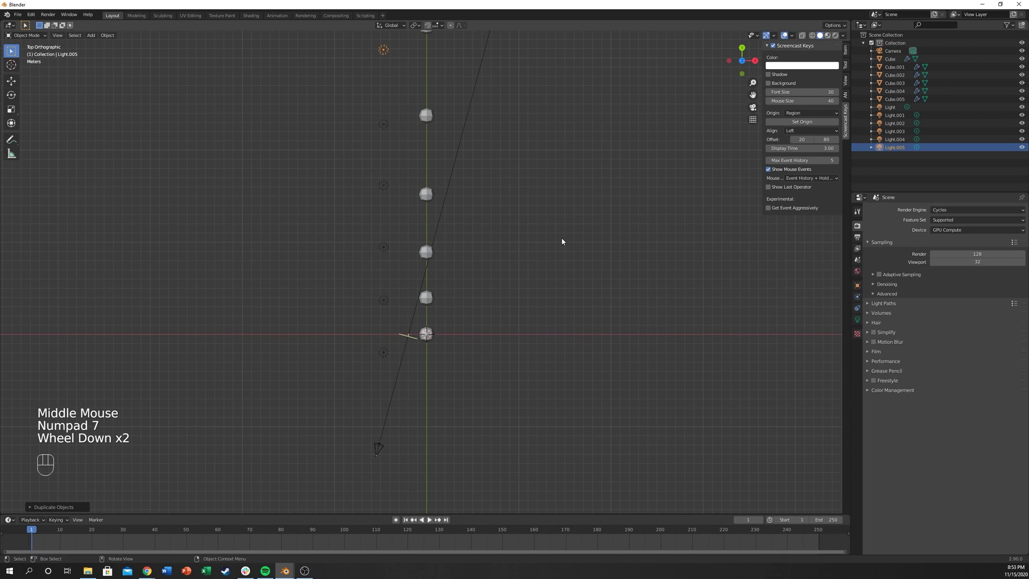
{"action": "middle_click_drag", "start_coordinate": [531, 234], "coordinate": [430, 201], "text": "shift"}
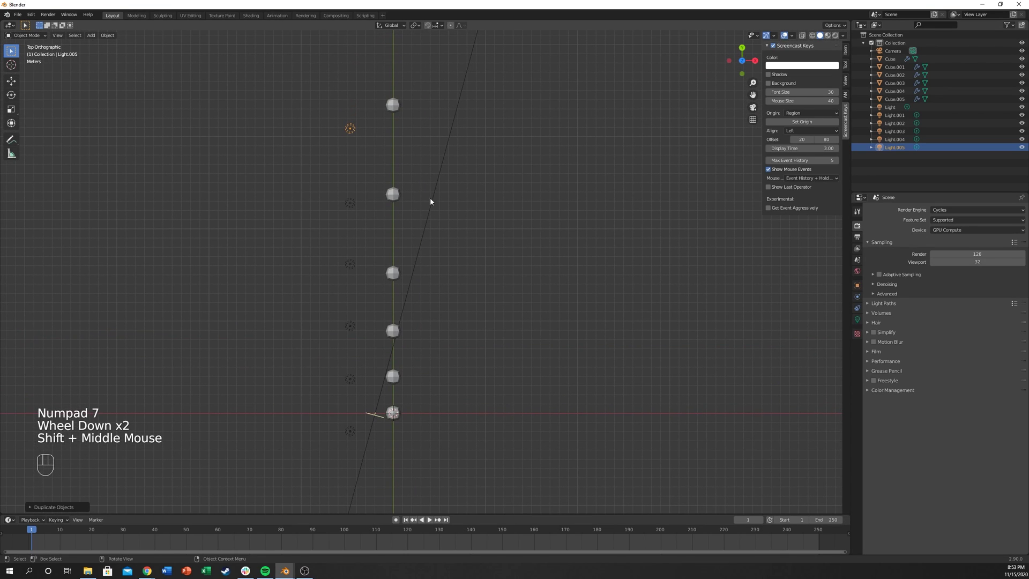
Measure from the nearest to the farthest cube (33.1981 m), then undo the ruler and orbit back
{"action": "left_click", "coordinate": [394, 413]}
{"action": "left_click", "coordinate": [393, 106]}
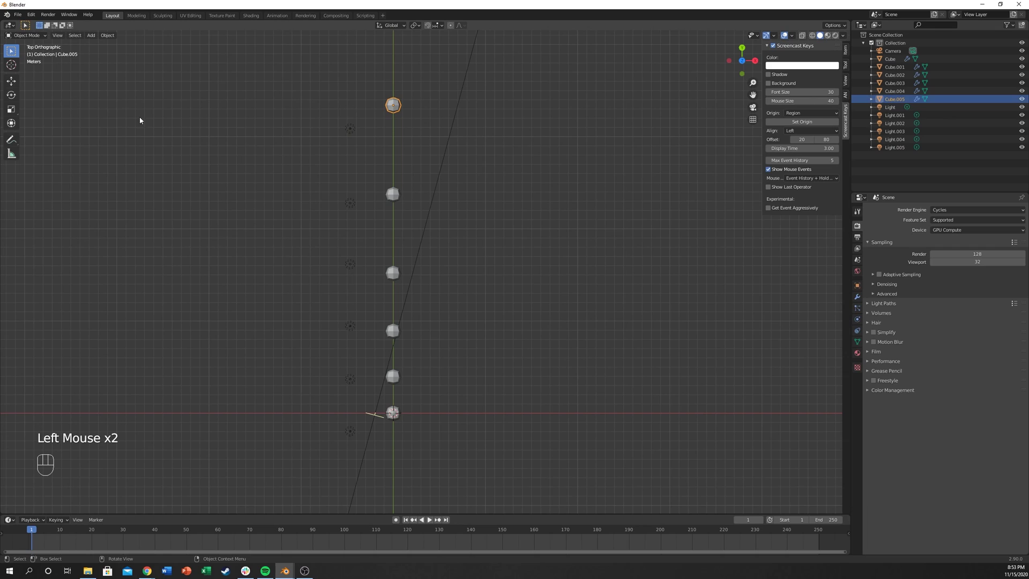
{"action": "left_click", "coordinate": [140, 120]}
{"action": "left_click", "coordinate": [11, 154]}
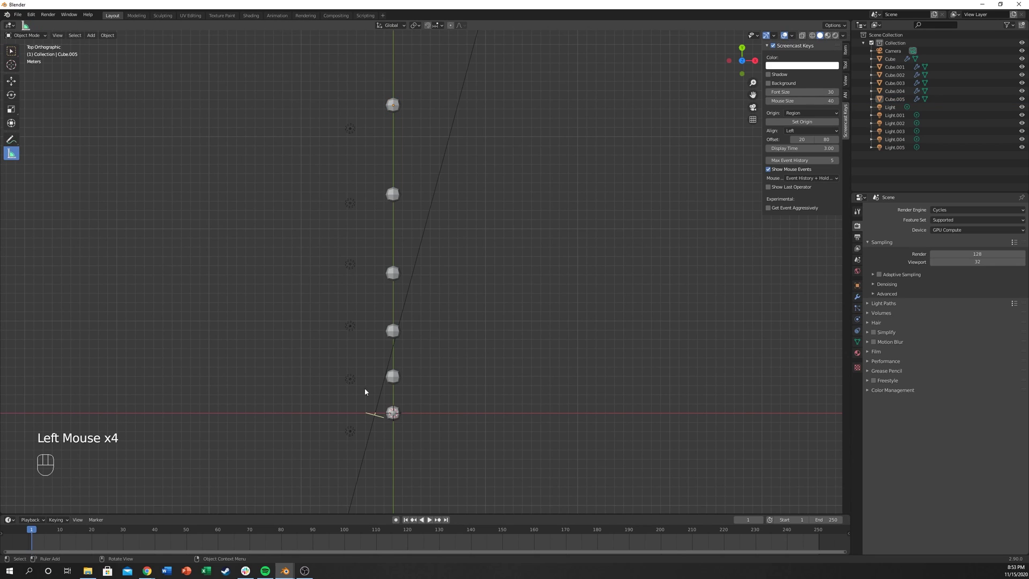
{"action": "left_click_drag", "start_coordinate": [403, 412], "coordinate": [405, 108]}
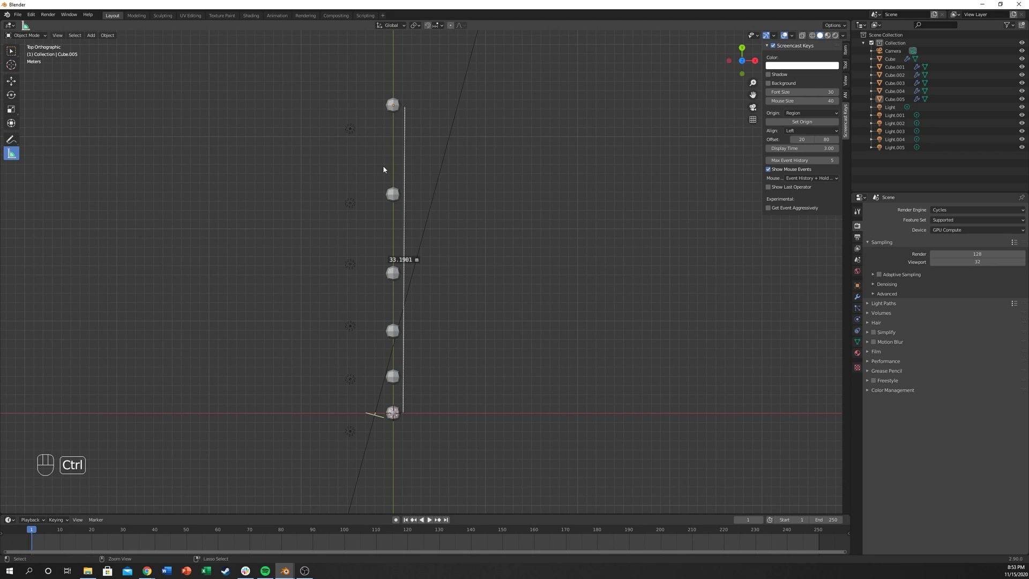
{"action": "key", "text": "ctrl+z"}
{"action": "middle_click_drag", "start_coordinate": [493, 260], "coordinate": [416, 283]}
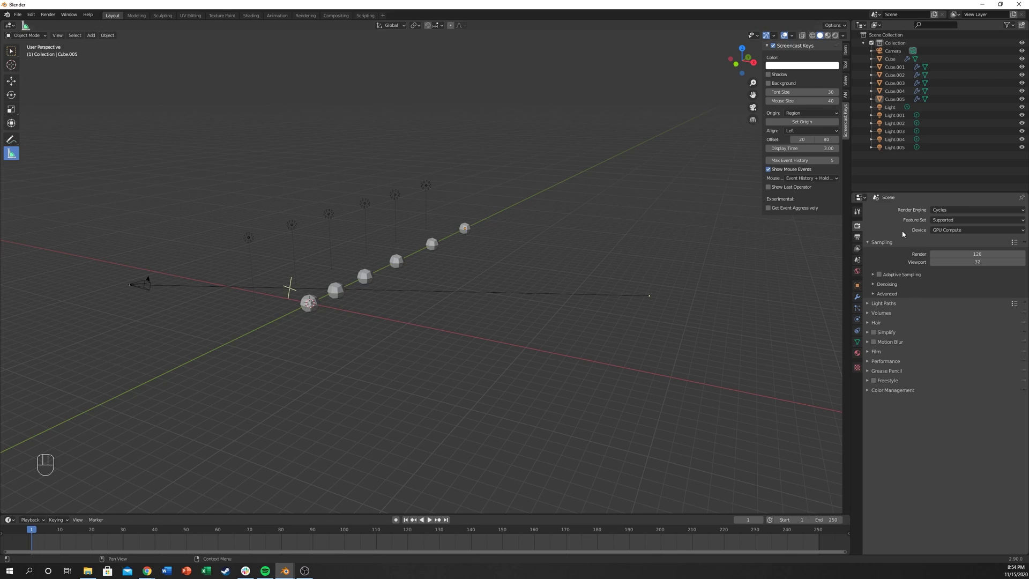
Select the camera and set its Depth of Field F-Stop to 0.1, keeping focus at 14 m
{"action": "left_click", "coordinate": [210, 290]}
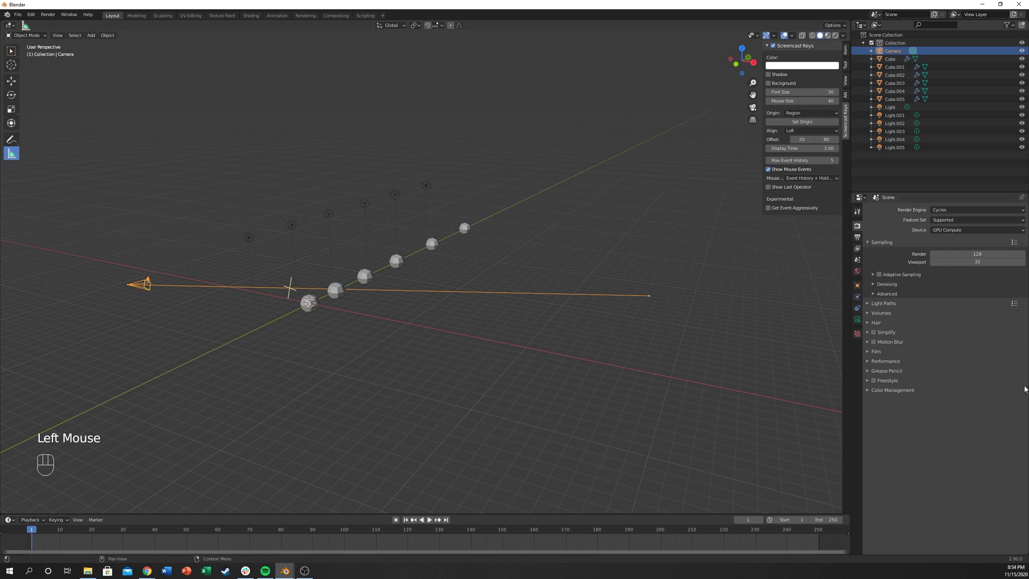
{"action": "left_click", "coordinate": [856, 319]}
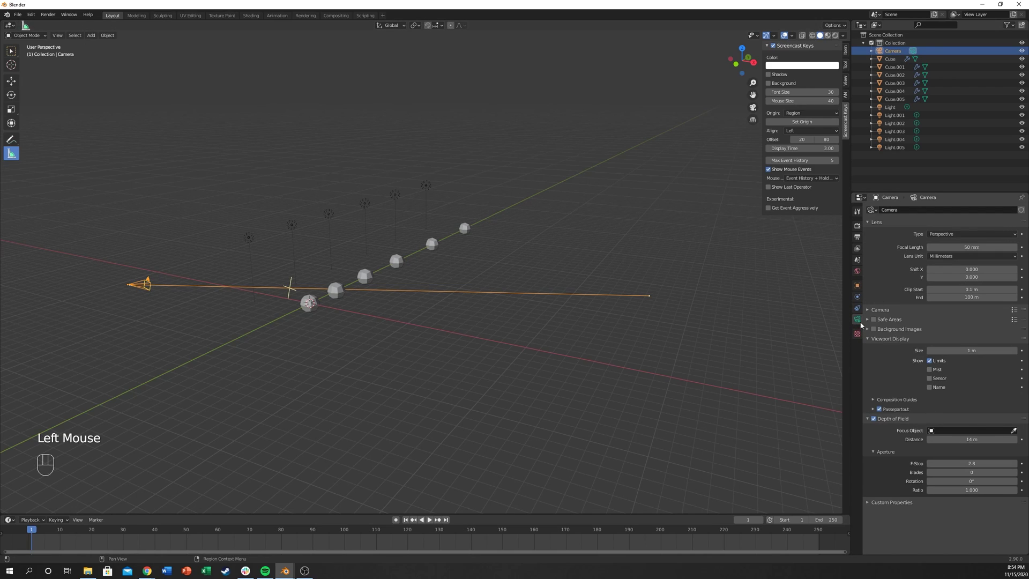
{"action": "scroll", "coordinate": [926, 455], "scroll_direction": "down", "scroll_amount": 1}
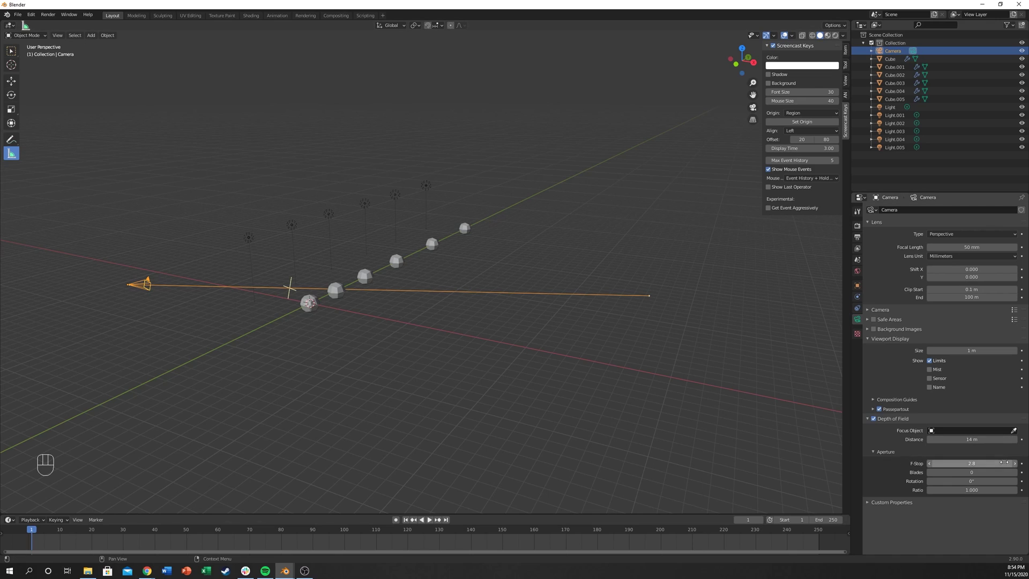
{"action": "left_click", "coordinate": [967, 464]}
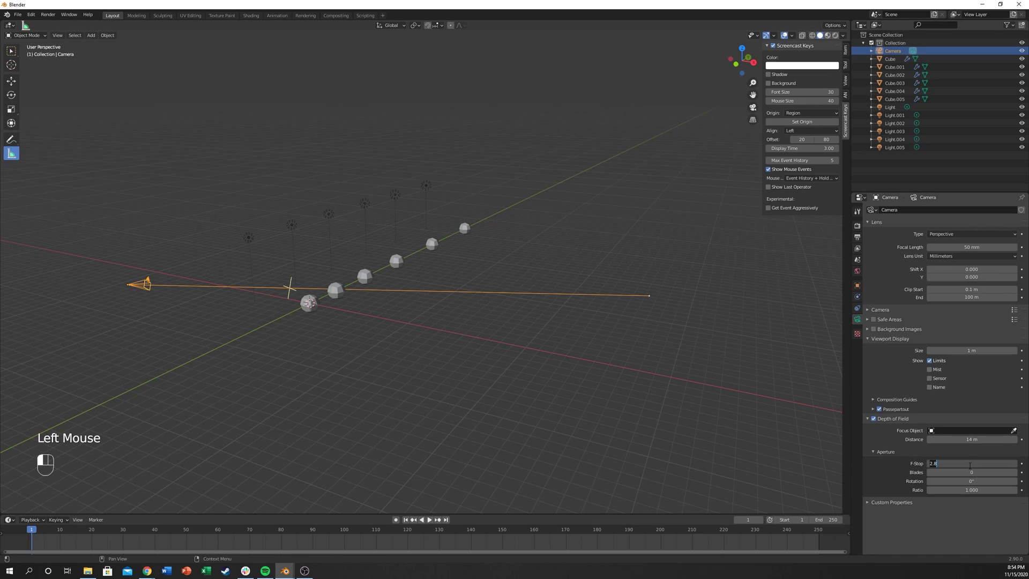
{"action": "type", "text": "0"}
{"action": "key", "text": "Return"}
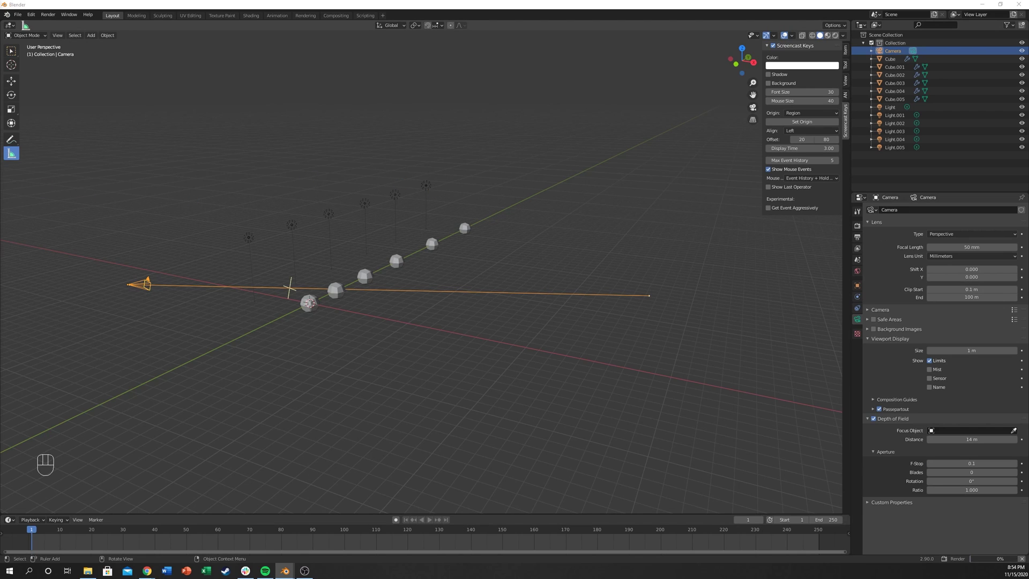
{"action": "key", "text": "F12"}
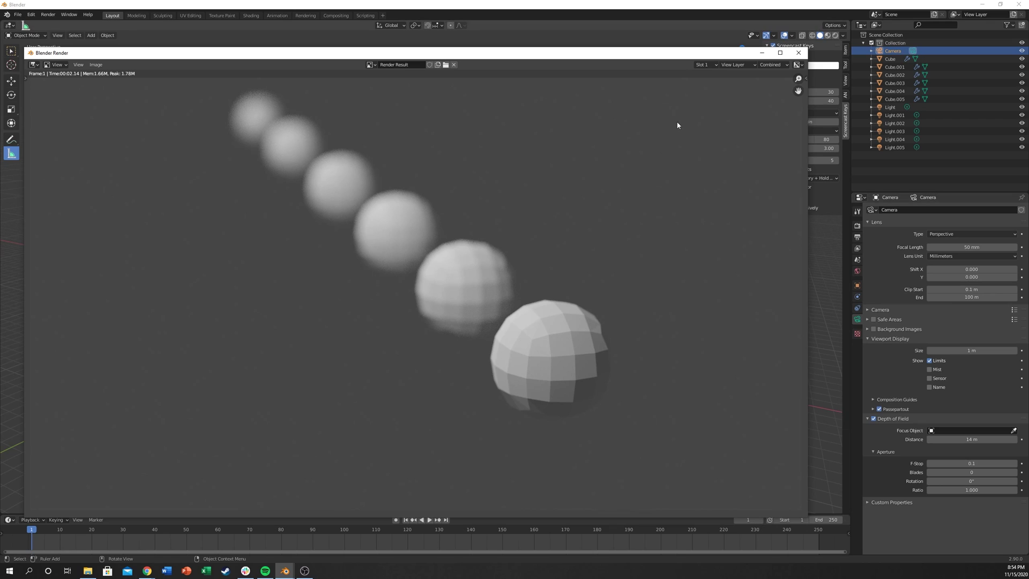
{"action": "key", "text": "Escape"}
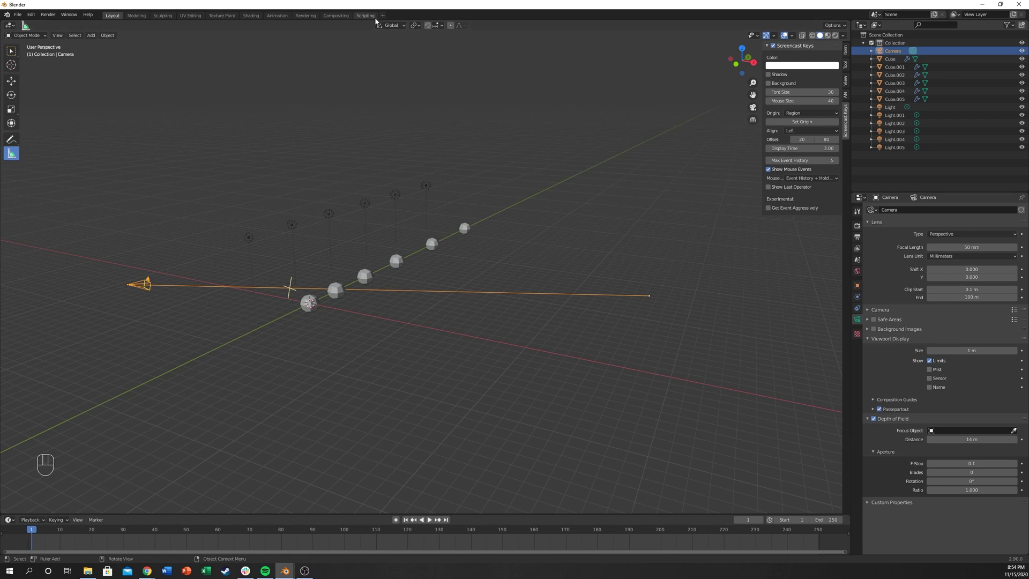
Change the camera F-Stop from 0.1 to 1.1, then check the Cycles render Device setting
{"action": "left_click", "coordinate": [415, 20]}
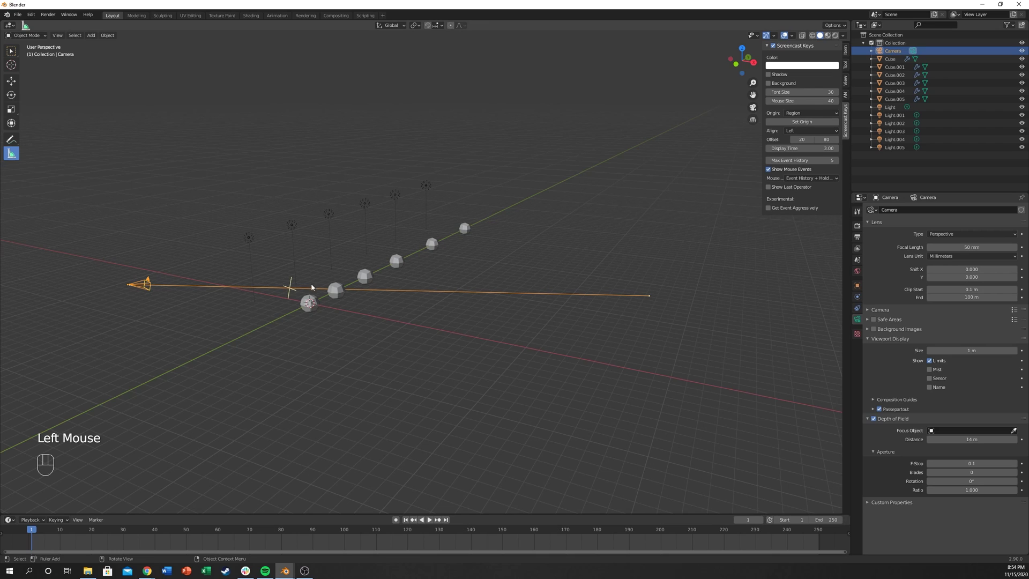
{"action": "middle_click_drag", "start_coordinate": [312, 287], "coordinate": [535, 340]}
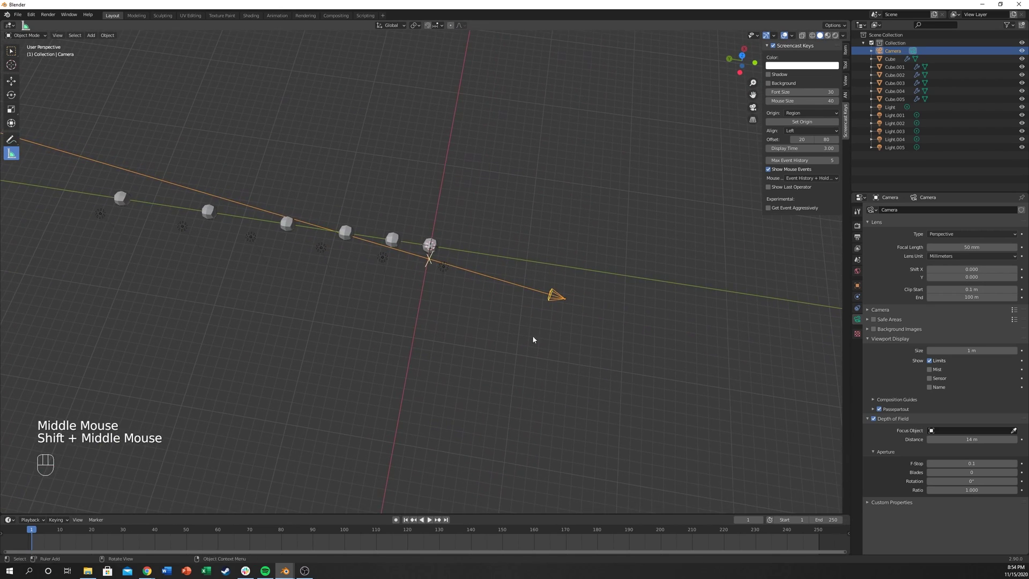
{"action": "scroll", "coordinate": [421, 251], "scroll_direction": "up", "scroll_amount": 2}
{"action": "middle_click_drag", "start_coordinate": [421, 251], "coordinate": [343, 250]}
{"action": "left_click", "coordinate": [971, 463]}
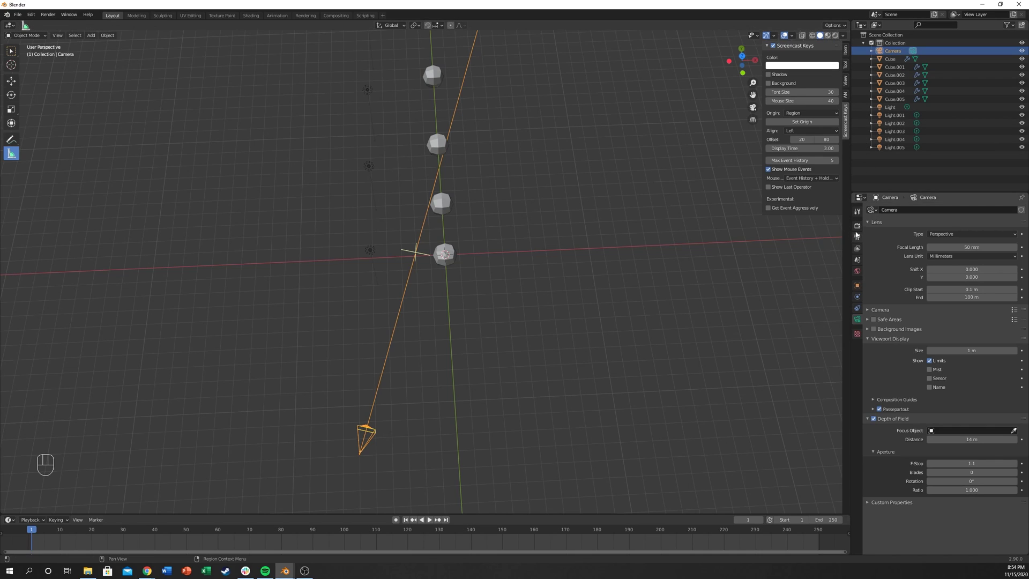
{"action": "left_click", "coordinate": [857, 226]}
{"action": "left_click", "coordinate": [976, 230]}
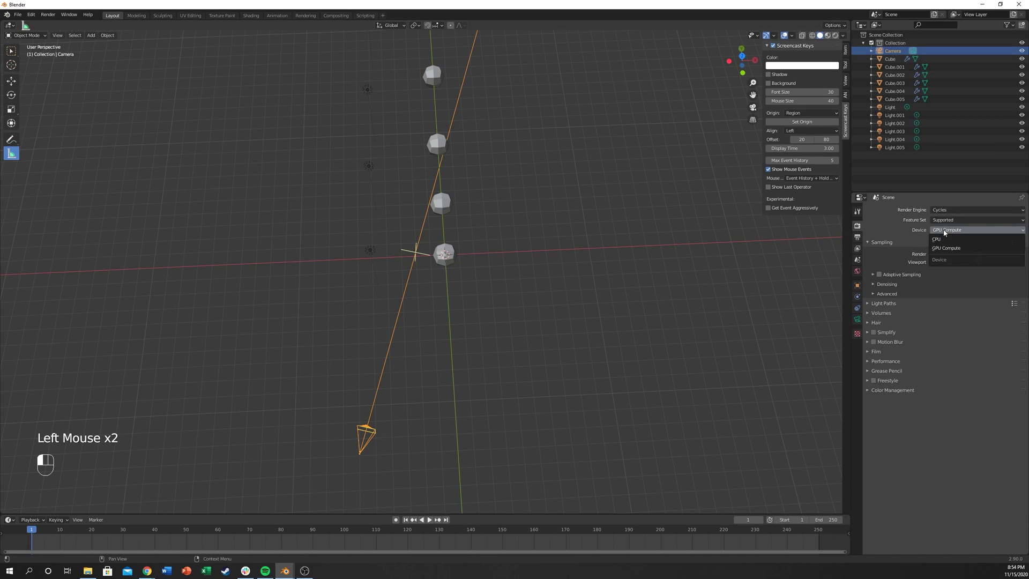
Switch to Rendered shading, look through the camera, and drag the F-Stop down to 0.4
{"action": "left_click", "coordinate": [835, 36]}
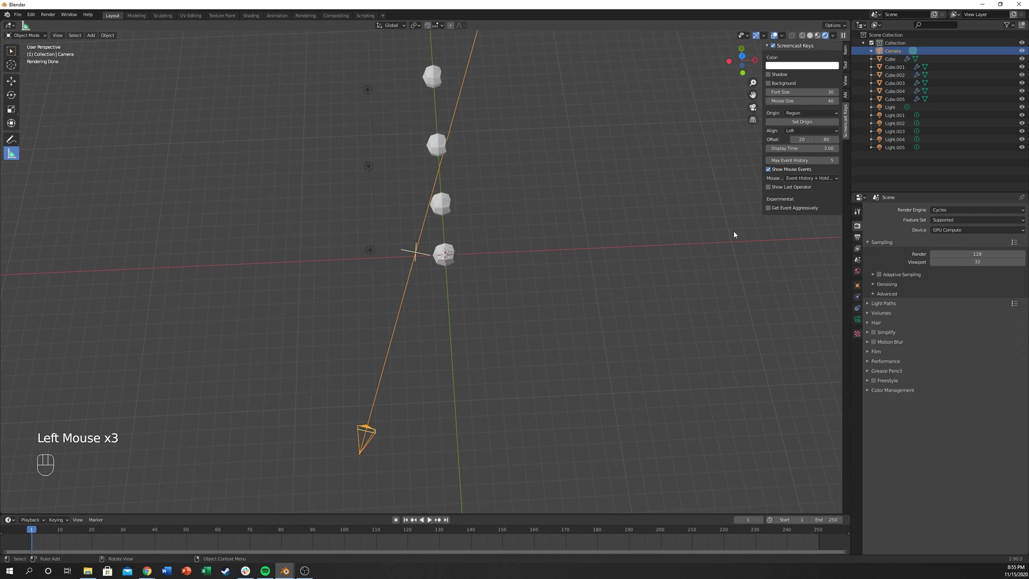
{"action": "middle_click_drag", "start_coordinate": [458, 271], "coordinate": [475, 278]}
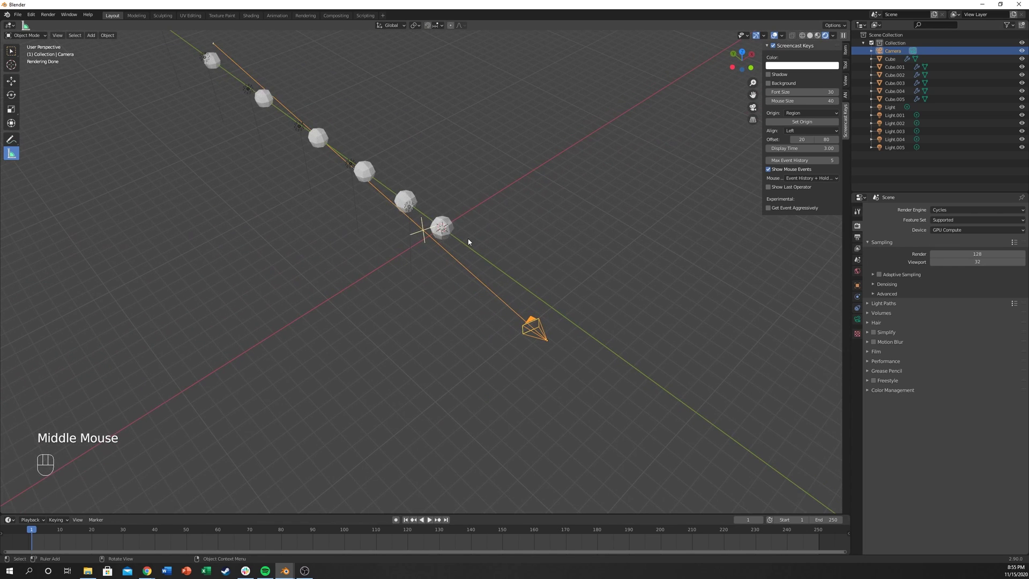
{"action": "key", "text": "KP_0"}
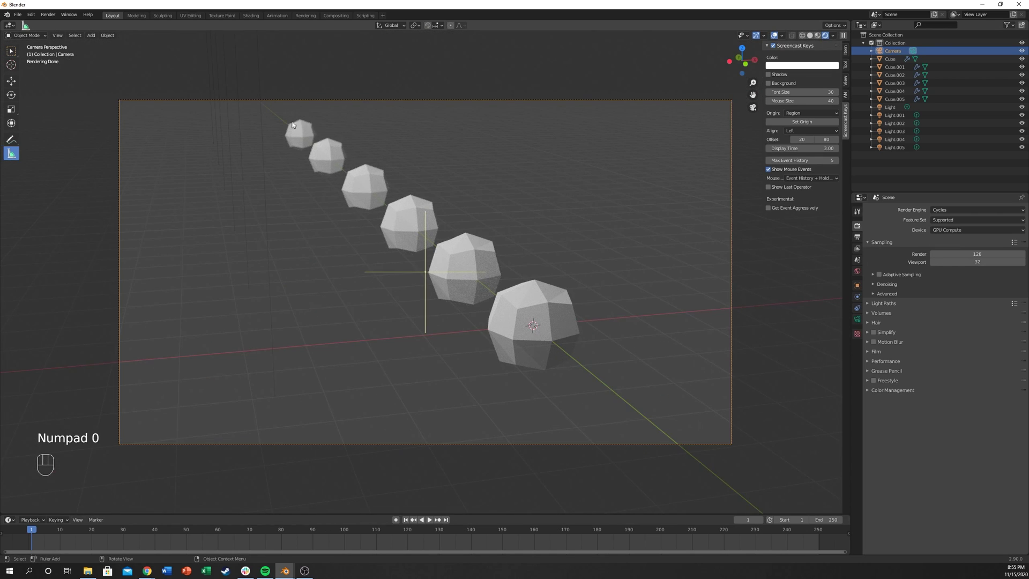
{"action": "left_click", "coordinate": [857, 319]}
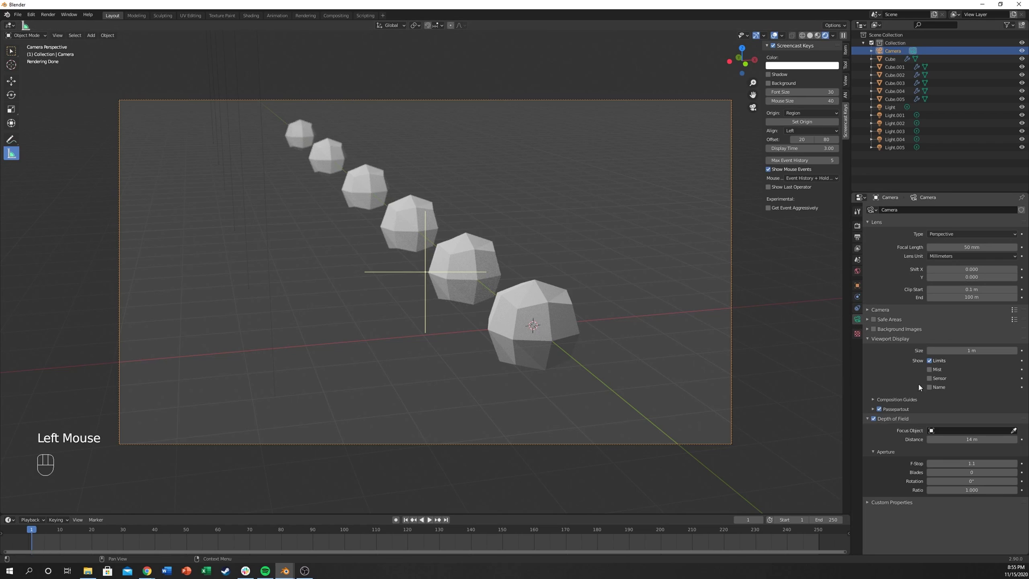
{"action": "left_click", "coordinate": [971, 463]}
{"action": "mouse_move", "coordinate": [971, 463]}
{"action": "left_mouse_down"}
{"action": "mouse_move", "coordinate": [950, 463]}
{"action": "mouse_move", "coordinate": [974, 463]}
{"action": "left_mouse_up"}
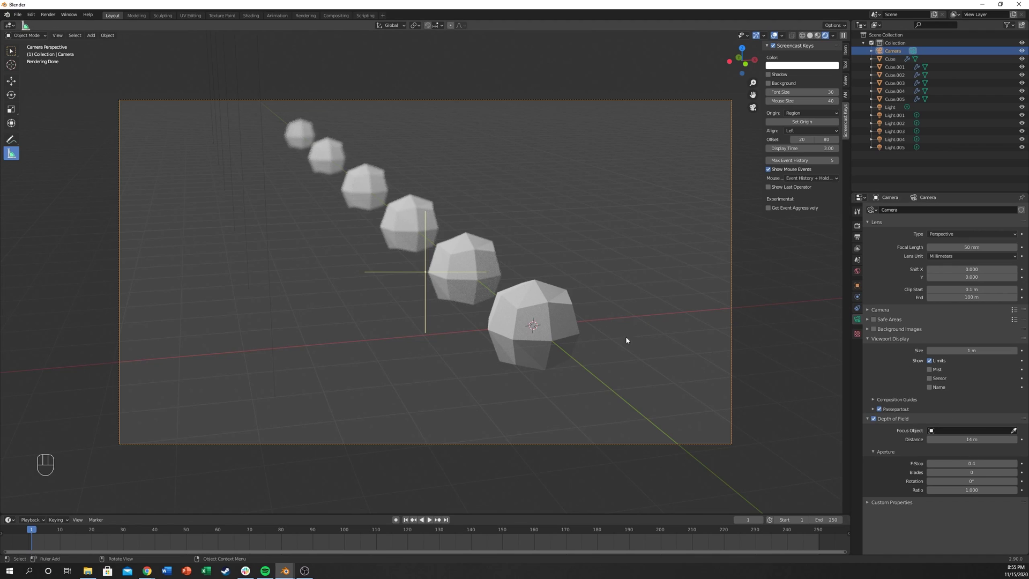
Set the nearest Cube as the camera's focus object and orbit to inspect the blur
{"action": "left_click", "coordinate": [1013, 430]}
{"action": "left_click", "coordinate": [544, 307]}
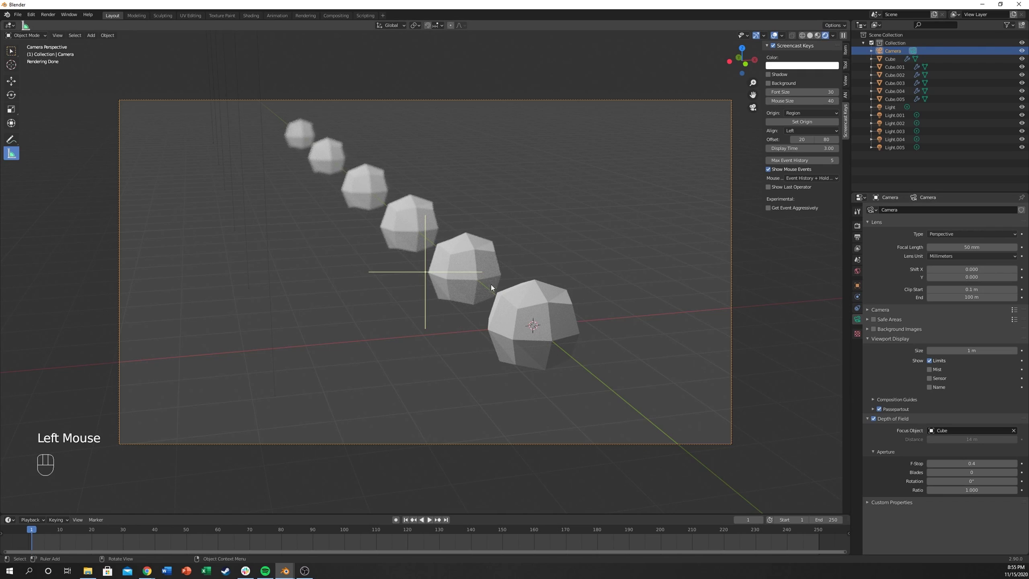
{"action": "mouse_move", "coordinate": [407, 300]}
{"action": "middle_mouse_down"}
{"action": "mouse_move", "coordinate": [390, 317]}
{"action": "mouse_move", "coordinate": [394, 306]}
{"action": "mouse_move", "coordinate": [383, 303]}
{"action": "middle_mouse_up"}
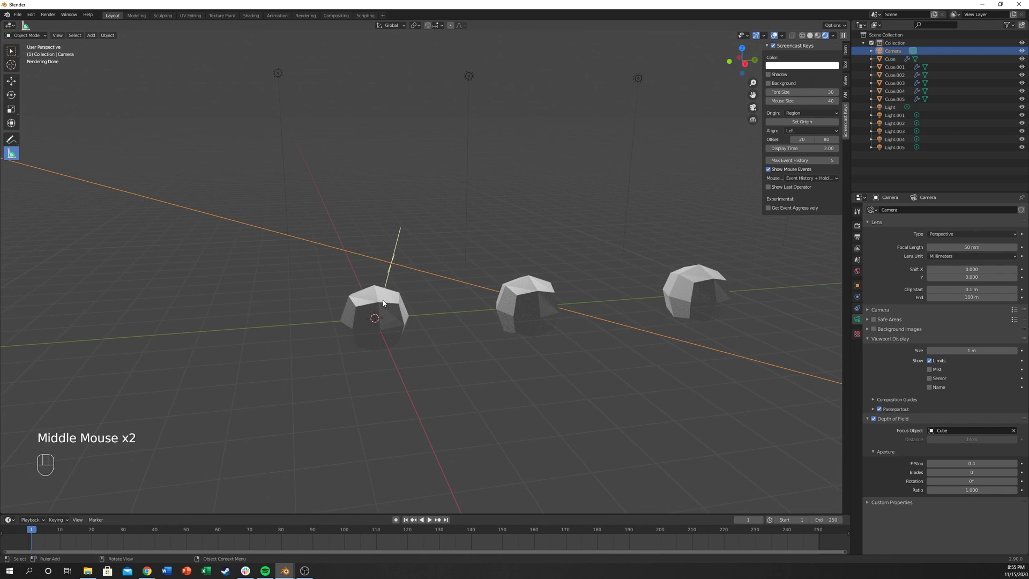
{"action": "middle_click_drag", "start_coordinate": [370, 338], "coordinate": [448, 339]}
Clear the focus object so focus falls back to the 14 m distance
{"action": "left_click", "coordinate": [1013, 430]}
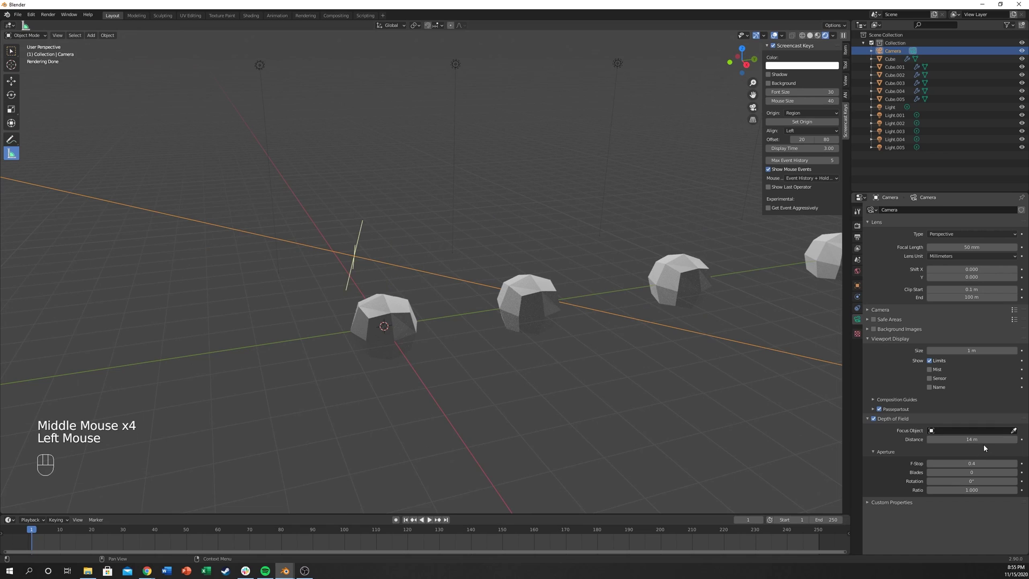
{"action": "left_click_drag", "start_coordinate": [982, 438], "coordinate": [989, 438]}
{"action": "middle_click_drag", "start_coordinate": [605, 317], "coordinate": [620, 390]}
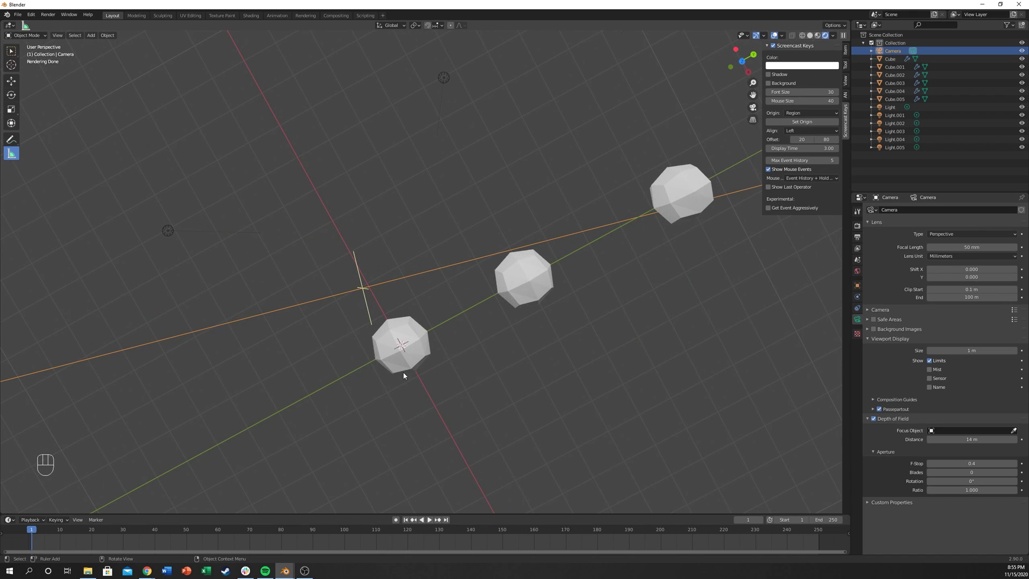
Go to the front view, then back to the camera view showing all six cubes
{"action": "key", "text": "KP_1"}
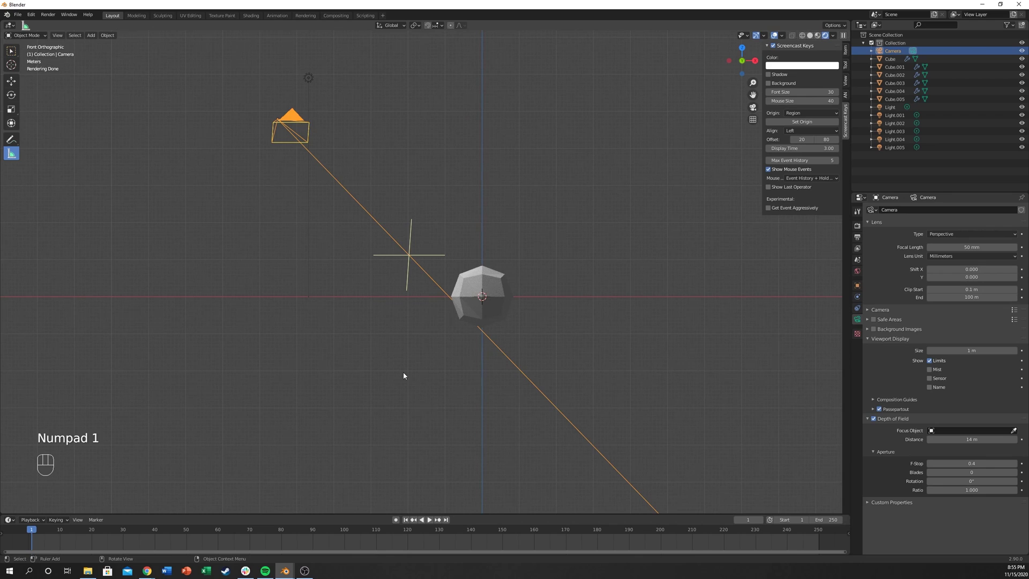
{"action": "key", "text": "KP_0"}
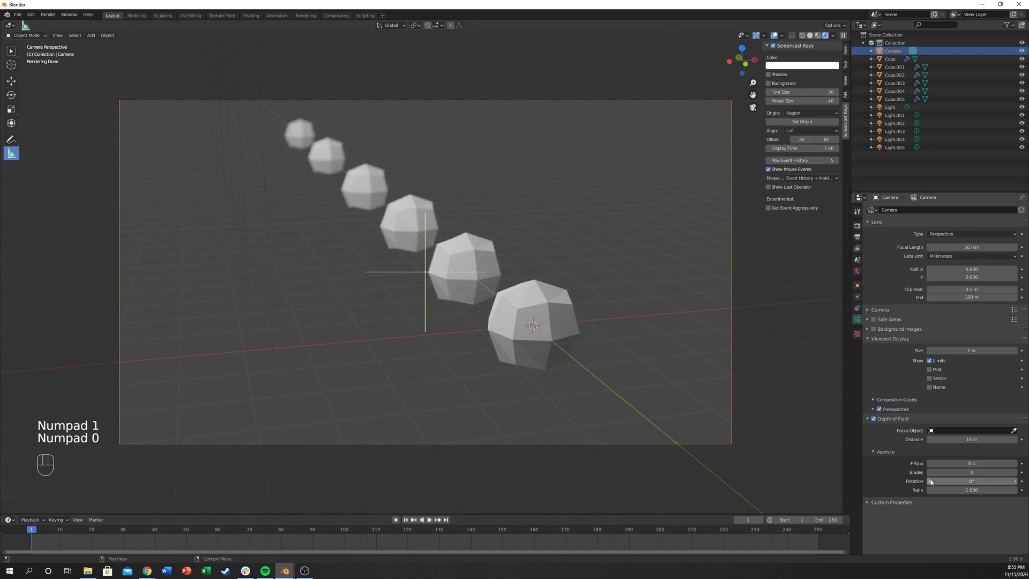